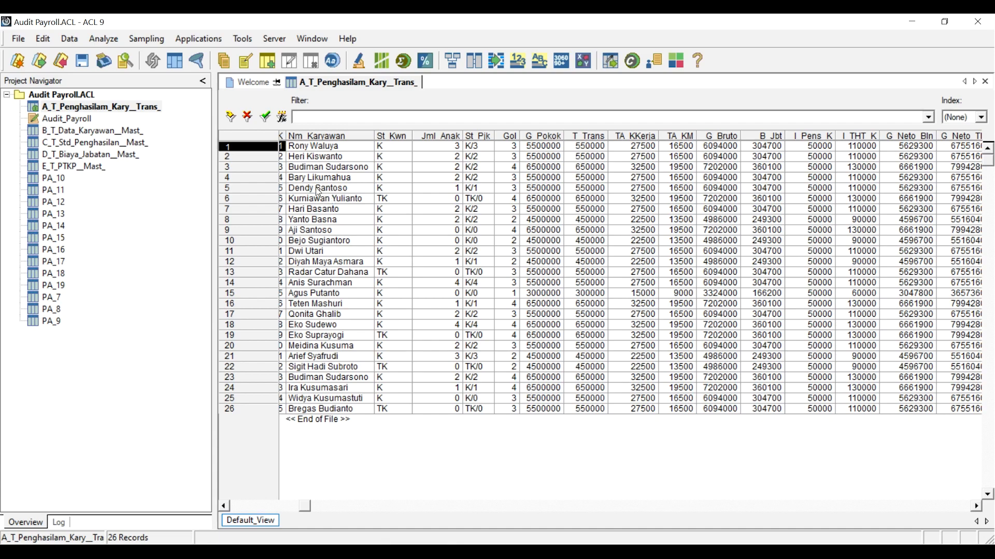
Step: Start a Statistics analysis on the A_T_Penghasilam_Kary__Trans_ table and add G_Pokok to its selected fields
{"action": "left_click", "coordinate": [104, 38]}
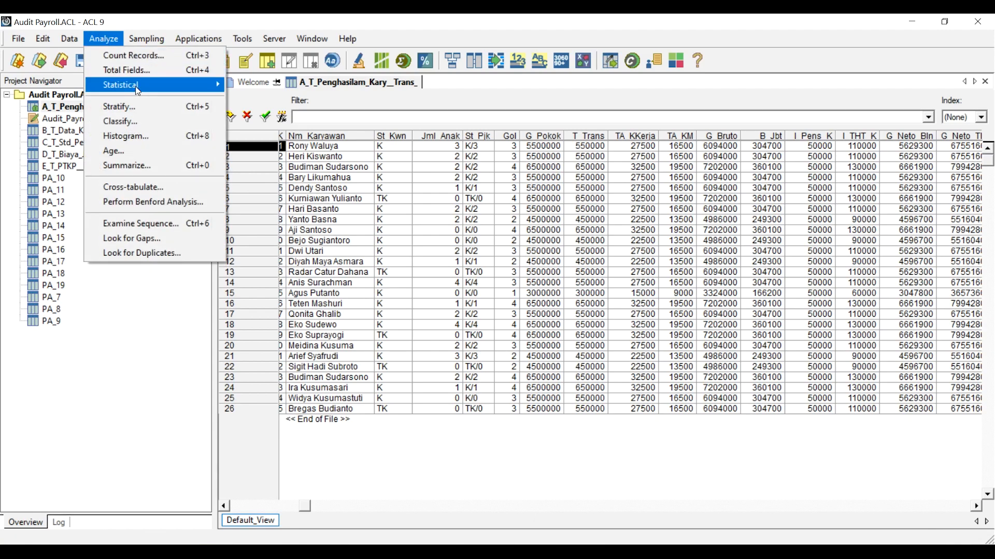
{"action": "mouse_move", "coordinate": [135, 86]}
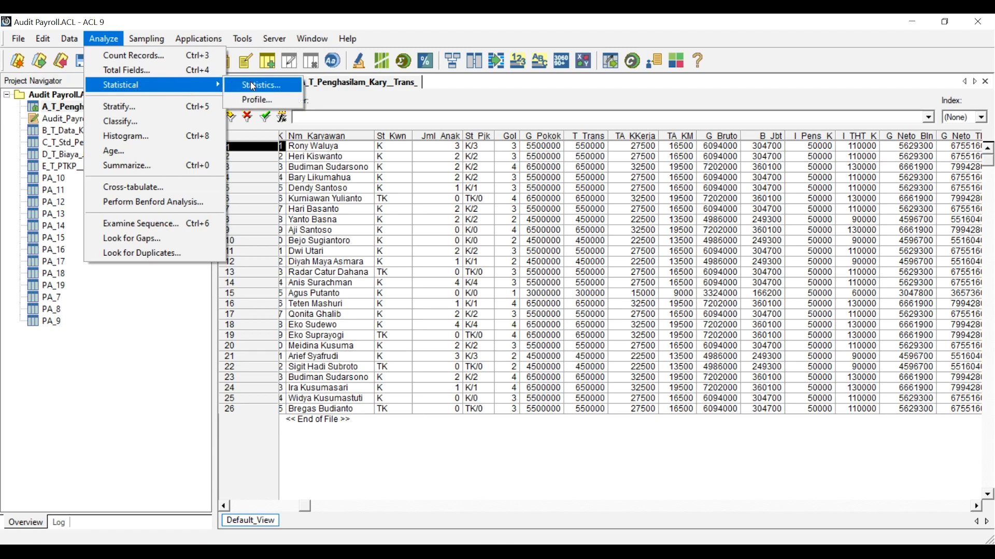
{"action": "left_click", "coordinate": [267, 90]}
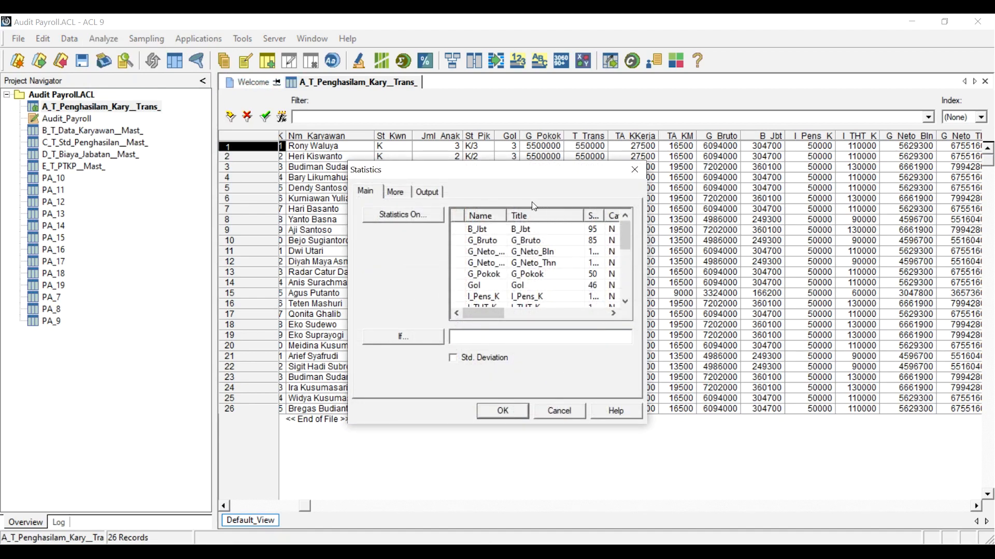
{"action": "left_click", "coordinate": [412, 219]}
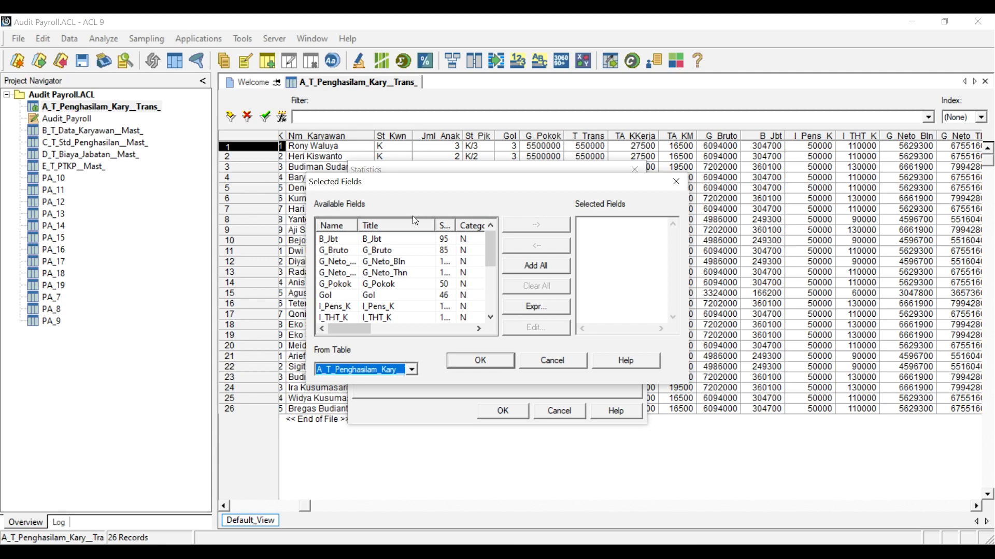
{"action": "left_click", "coordinate": [350, 284]}
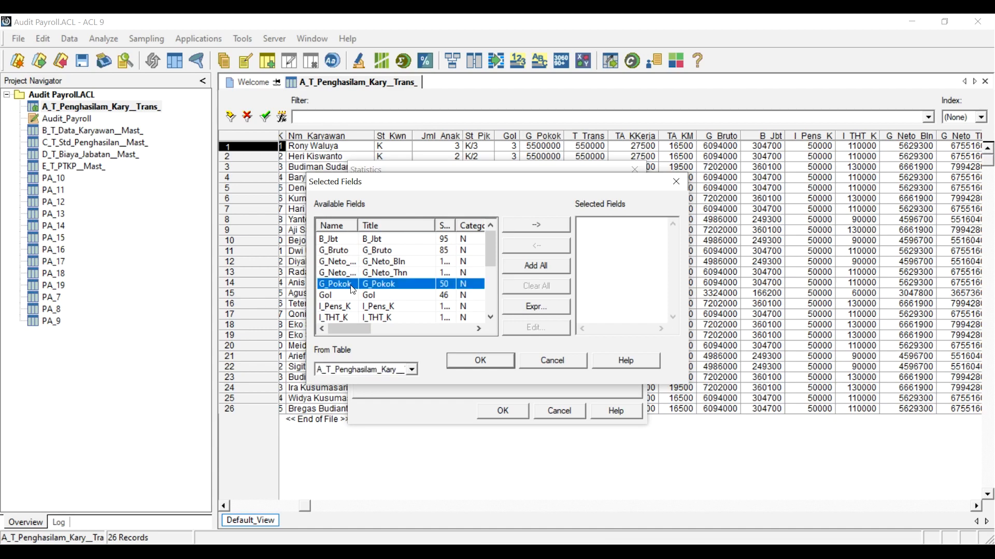
{"action": "left_click", "coordinate": [538, 227]}
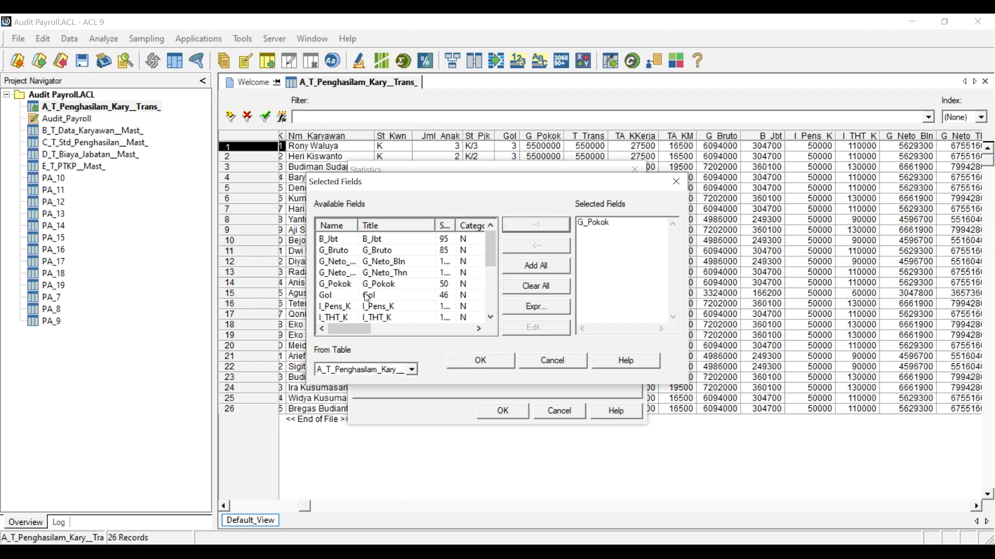
Step: Add G_Bruto and PTKP to the selected statistics fields and run the analysis
{"action": "scroll", "coordinate": [365, 293], "scroll_direction": "down", "scroll_amount": 1}
{"action": "scroll", "coordinate": [350, 243], "scroll_direction": "up", "scroll_amount": 1}
{"action": "left_click", "coordinate": [345, 254]}
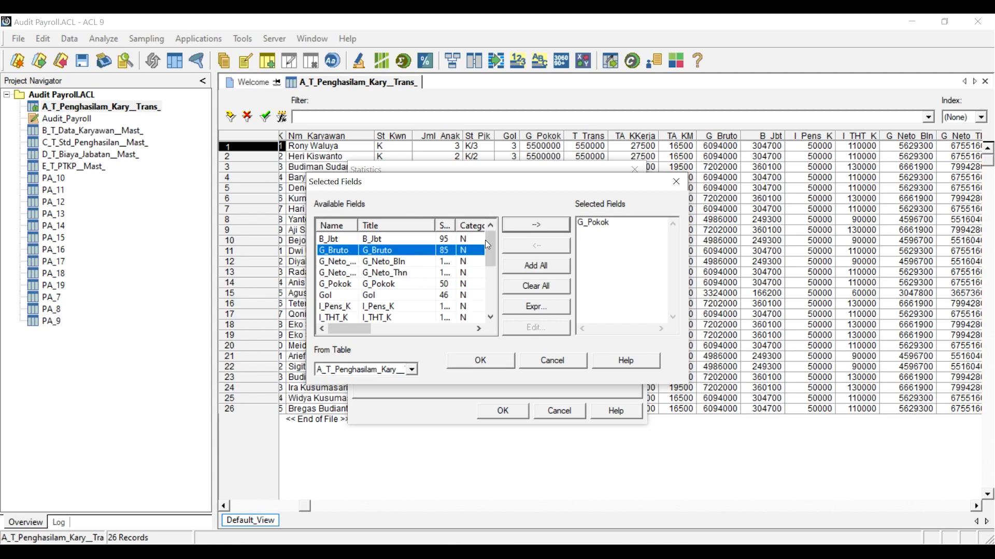
{"action": "left_click", "coordinate": [518, 223]}
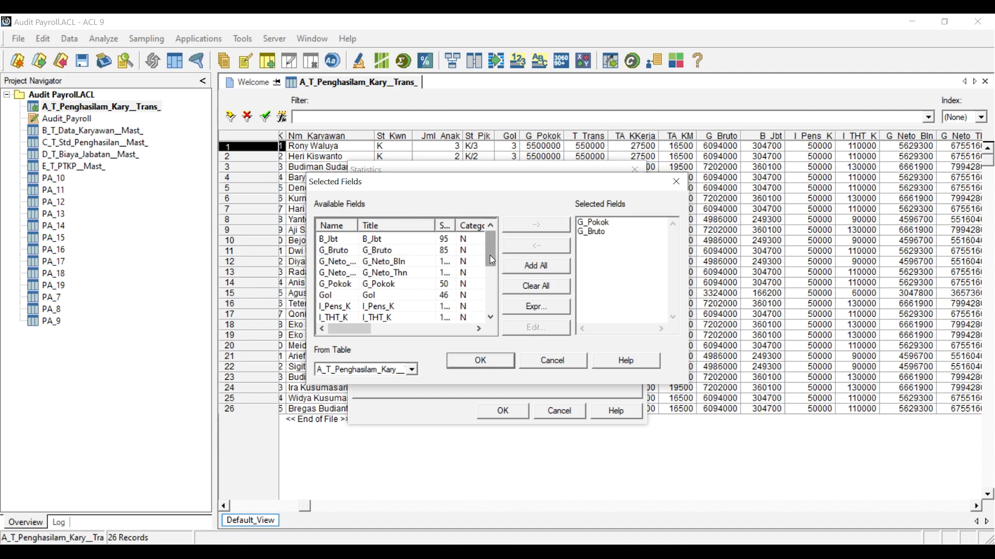
{"action": "left_click_drag", "start_coordinate": [491, 259], "coordinate": [483, 287]}
{"action": "left_click", "coordinate": [366, 296]}
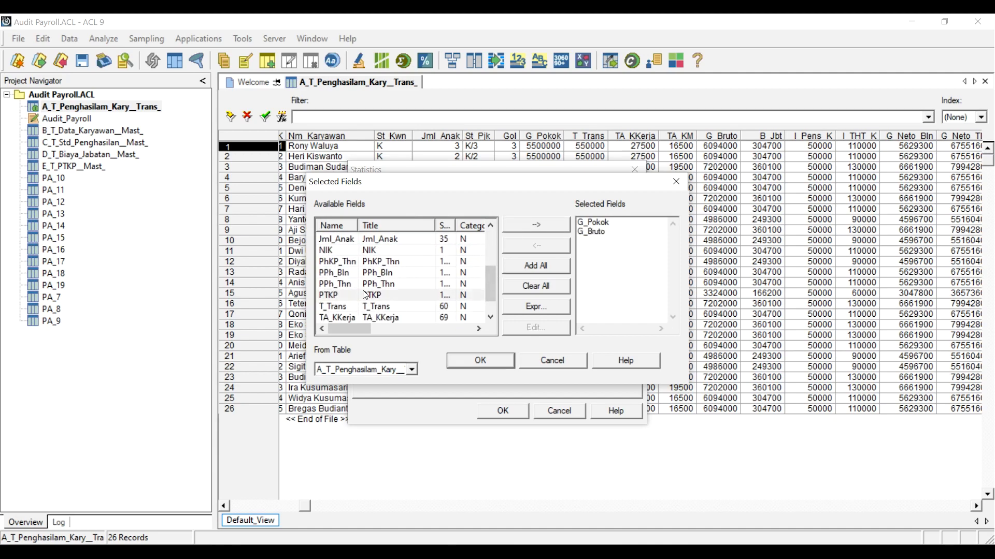
{"action": "left_click", "coordinate": [551, 225]}
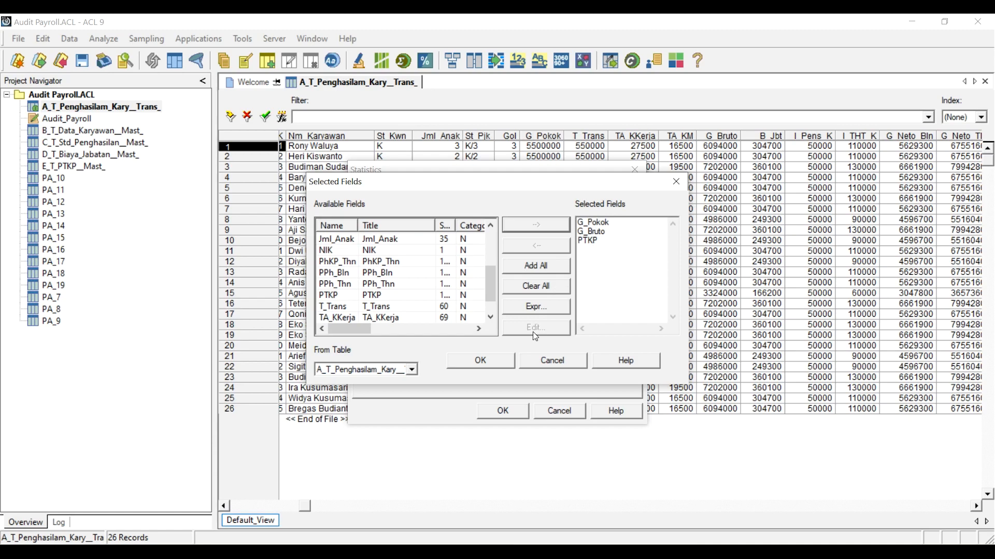
{"action": "left_click", "coordinate": [493, 359]}
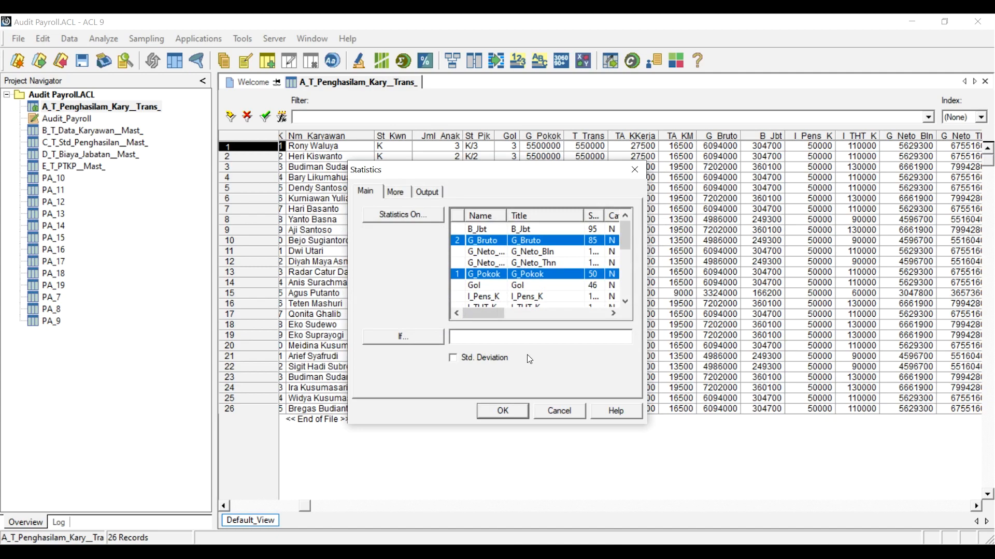
{"action": "left_click", "coordinate": [510, 415]}
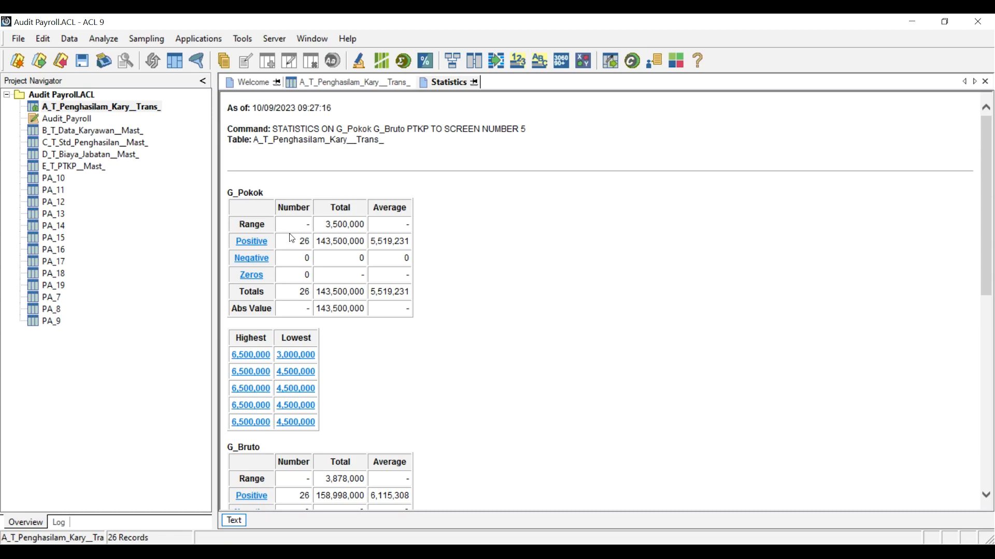
Step: Examine the ranges, totals, averages and highest and lowest values reported for G_Pokok, G_Bruto and PTKP
{"action": "scroll", "coordinate": [291, 239], "scroll_direction": "down", "scroll_amount": 4}
{"action": "scroll", "coordinate": [275, 308], "scroll_direction": "down", "scroll_amount": 5}
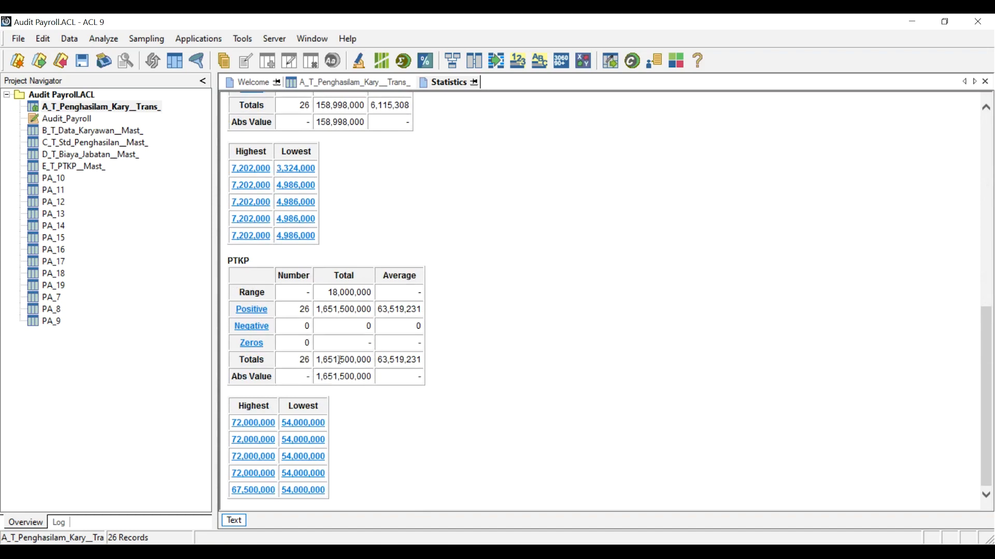
{"action": "scroll", "coordinate": [340, 360], "scroll_direction": "up", "scroll_amount": 10}
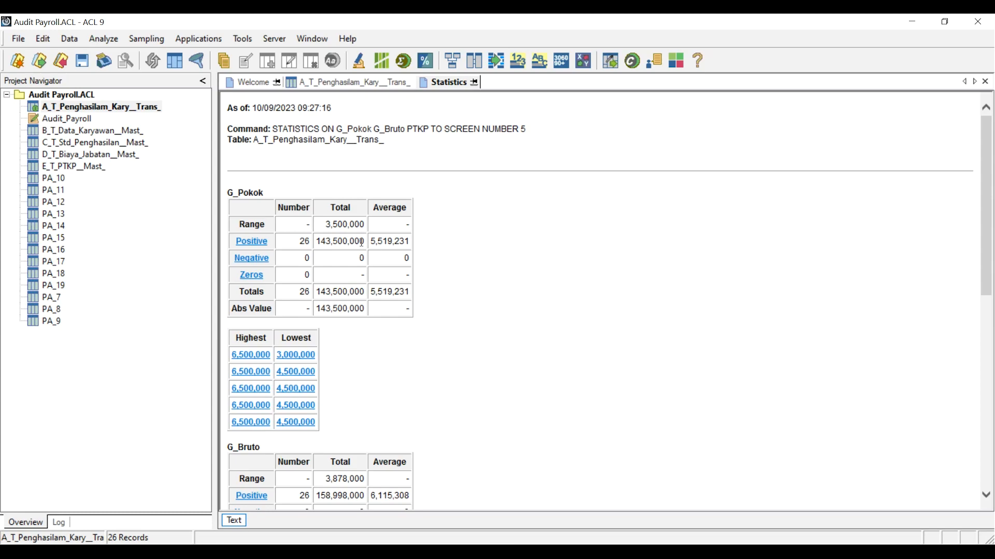
{"action": "right_click", "coordinate": [361, 242]}
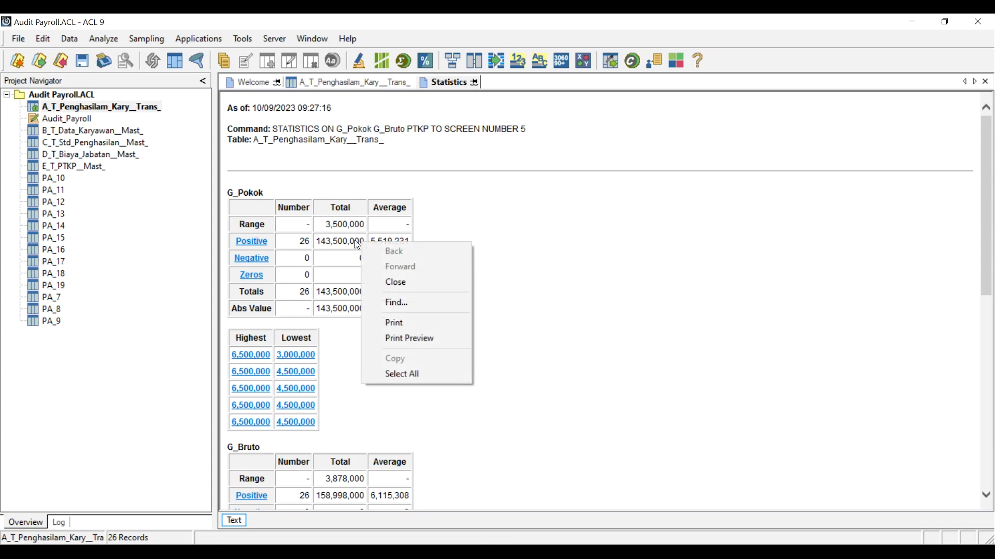
{"action": "left_click", "coordinate": [358, 241]}
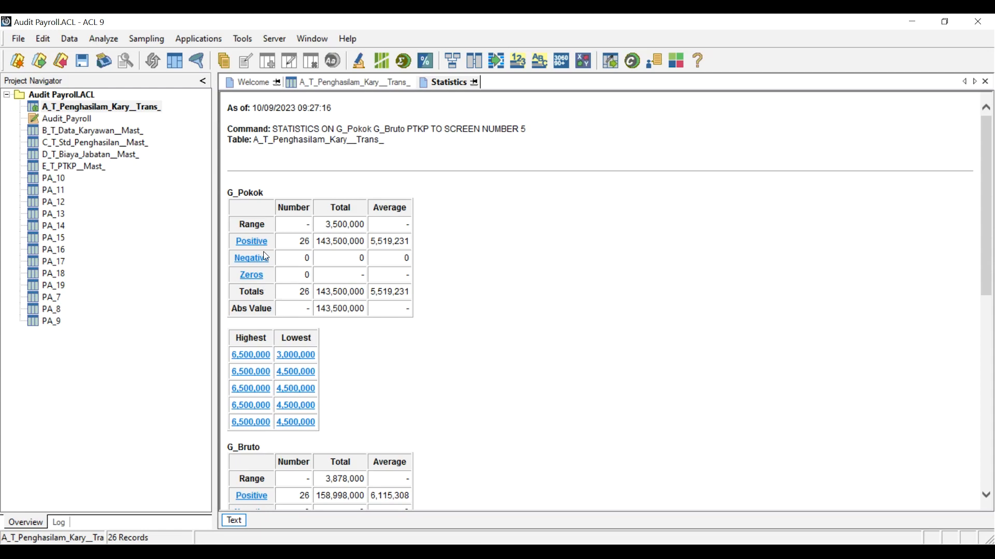
{"action": "scroll", "coordinate": [265, 256], "scroll_direction": "down", "scroll_amount": 5}
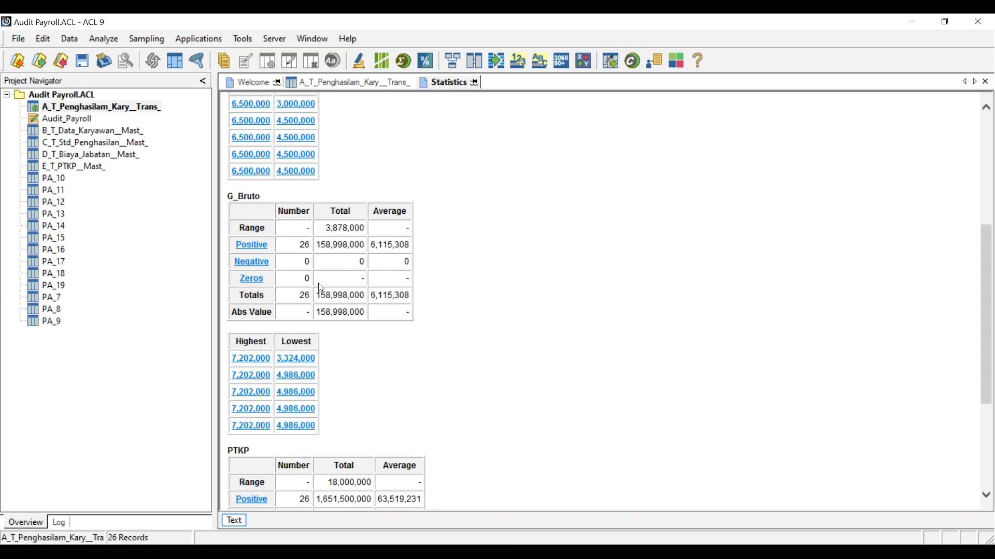
{"action": "scroll", "coordinate": [309, 330], "scroll_direction": "down", "scroll_amount": 5}
{"action": "scroll", "coordinate": [300, 219], "scroll_direction": "up", "scroll_amount": 5}
{"action": "scroll", "coordinate": [299, 312], "scroll_direction": "down", "scroll_amount": 2}
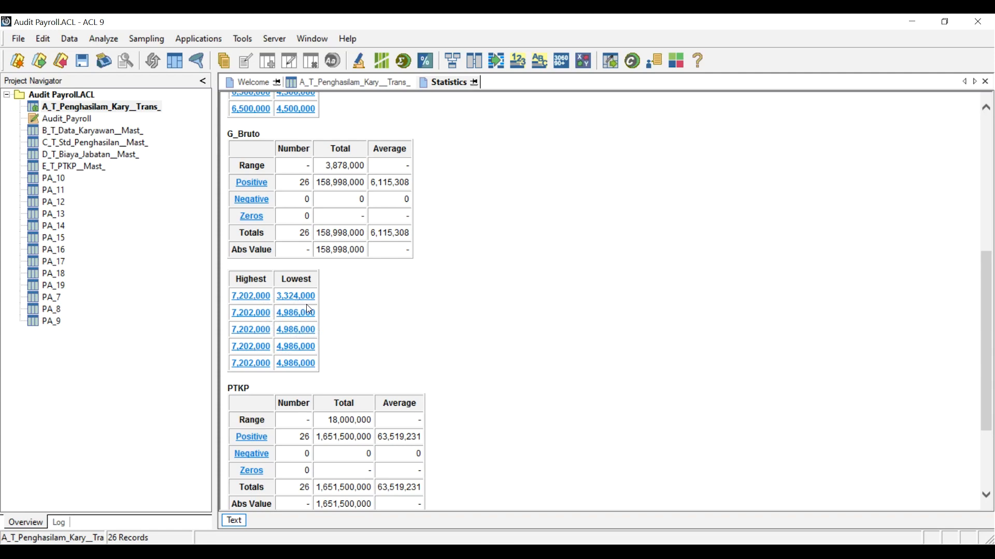
{"action": "scroll", "coordinate": [262, 238], "scroll_direction": "down", "scroll_amount": 3}
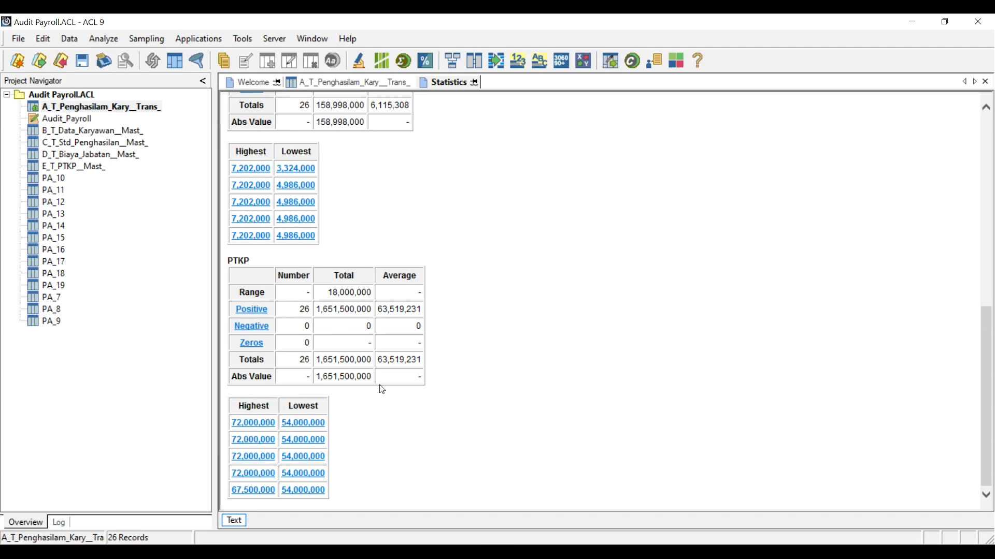
{"action": "scroll", "coordinate": [381, 390], "scroll_direction": "up", "scroll_amount": 8}
{"action": "scroll", "coordinate": [382, 389], "scroll_direction": "up", "scroll_amount": 6}
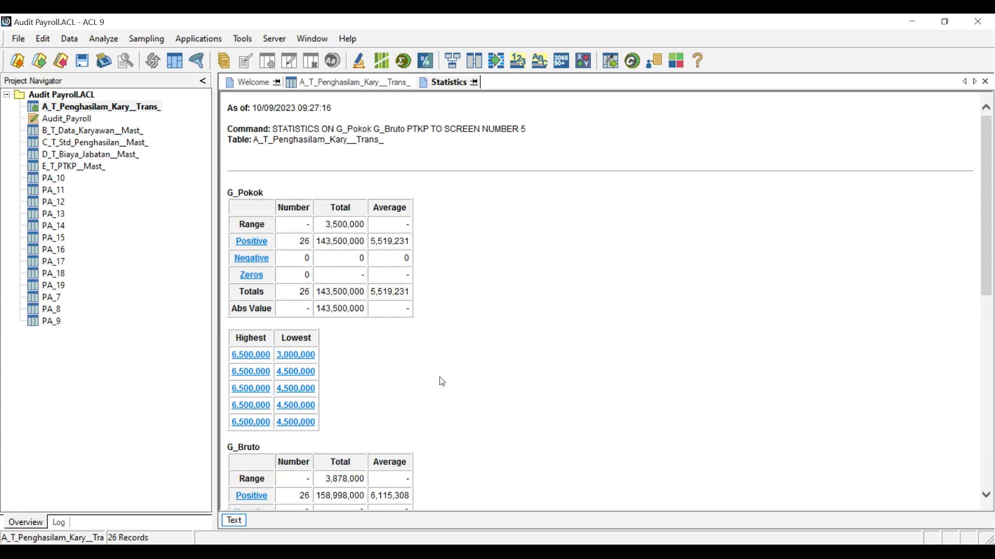
{"action": "scroll", "coordinate": [317, 338], "scroll_direction": "down", "scroll_amount": 5}
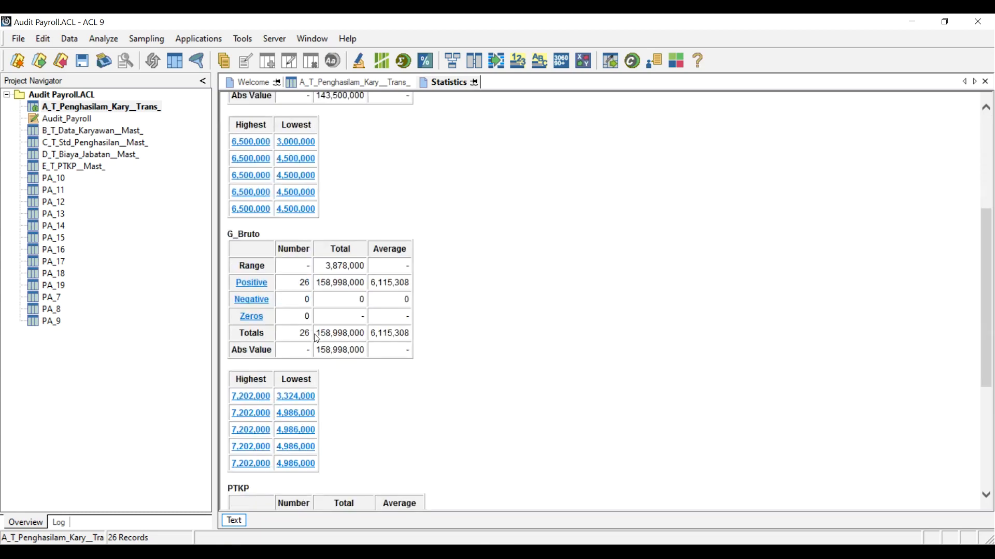
{"action": "scroll", "coordinate": [317, 338], "scroll_direction": "down", "scroll_amount": 5}
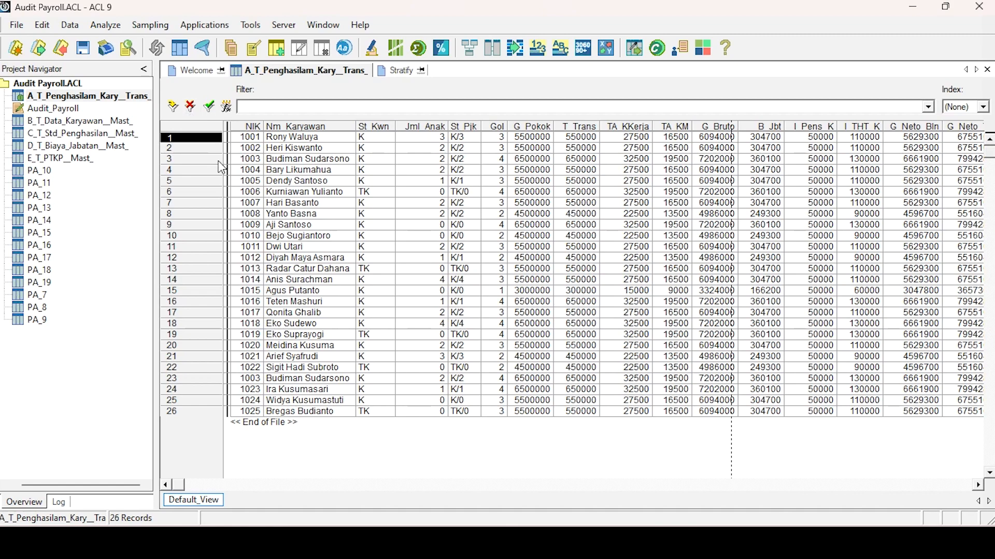
Step: Run a statistical Profile of the Gol field in the A_T_Penghasilam_Kary__Trans_ table
{"action": "left_click", "coordinate": [143, 97]}
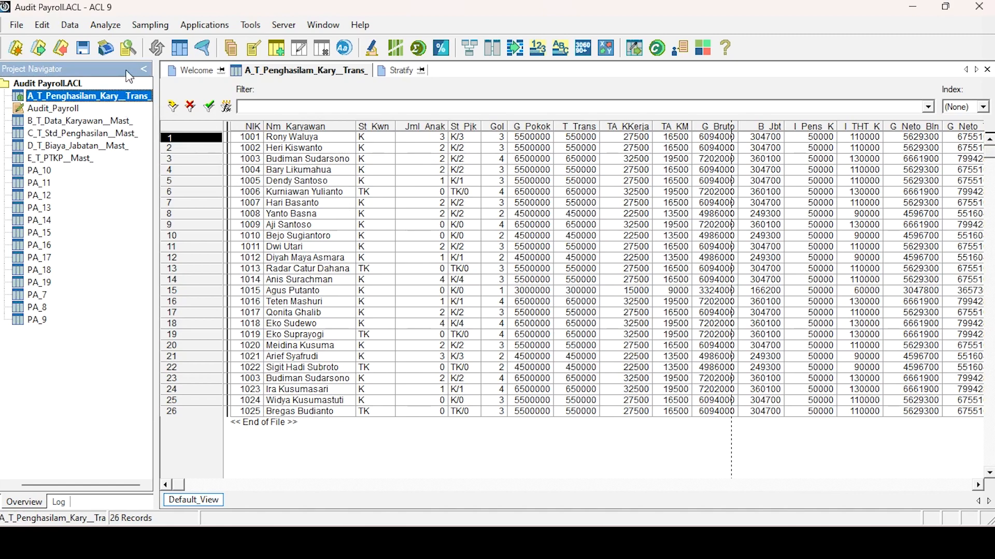
{"action": "left_click", "coordinate": [106, 25]}
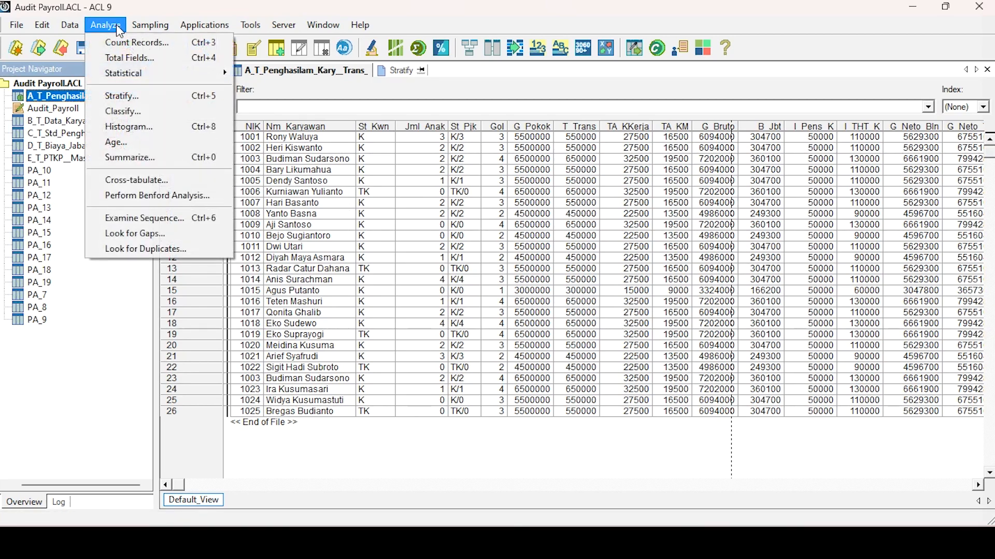
{"action": "mouse_move", "coordinate": [147, 77]}
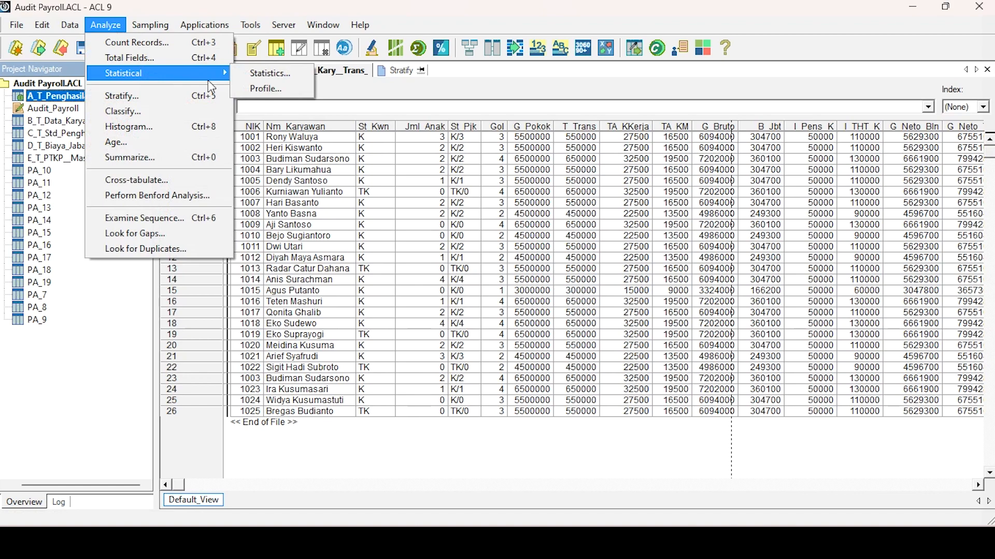
{"action": "left_click", "coordinate": [268, 100]}
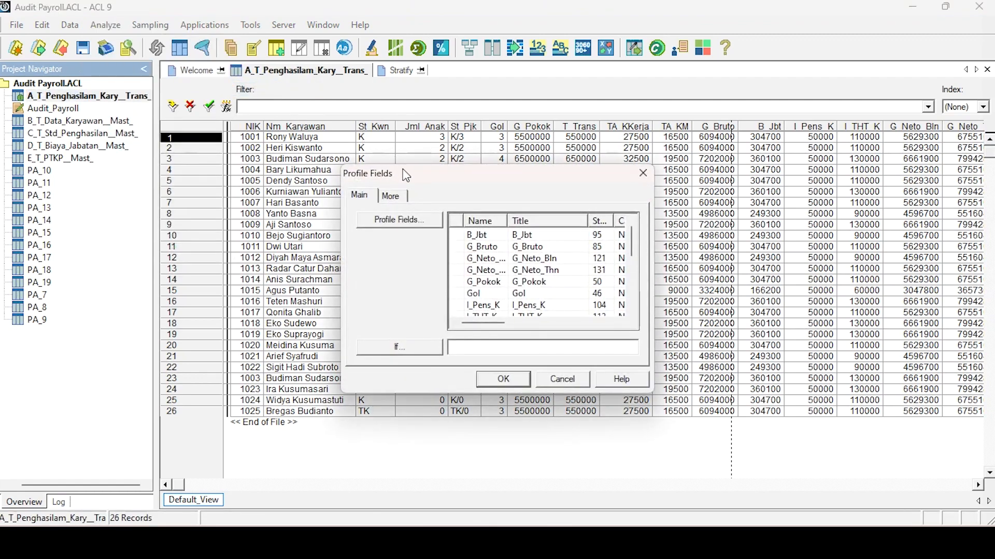
{"action": "left_click", "coordinate": [422, 228]}
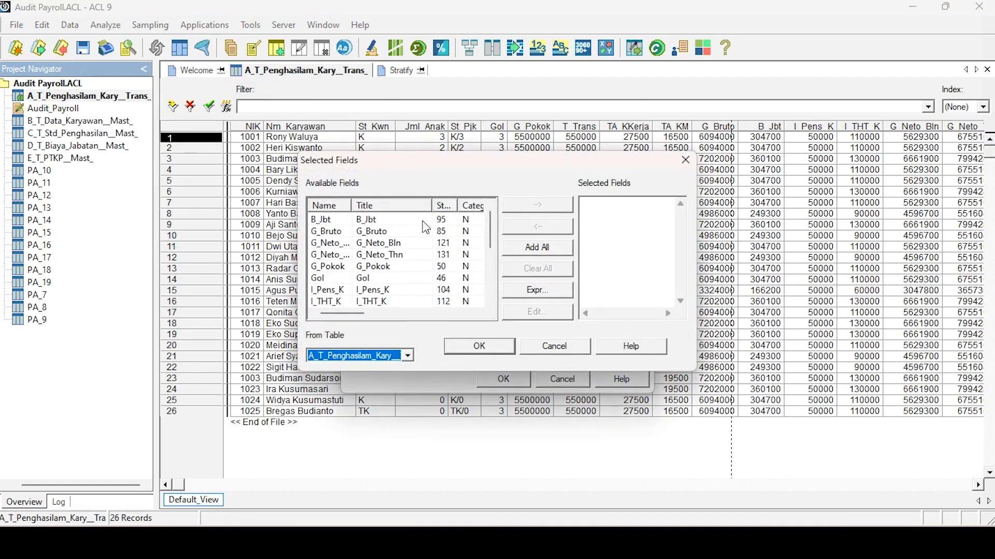
{"action": "double_click", "coordinate": [376, 280]}
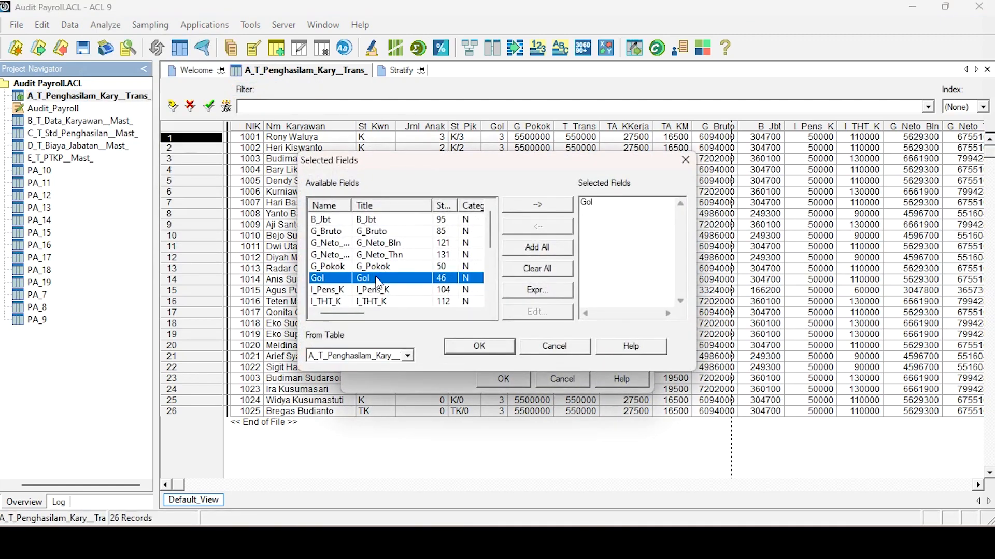
{"action": "left_click", "coordinate": [481, 347]}
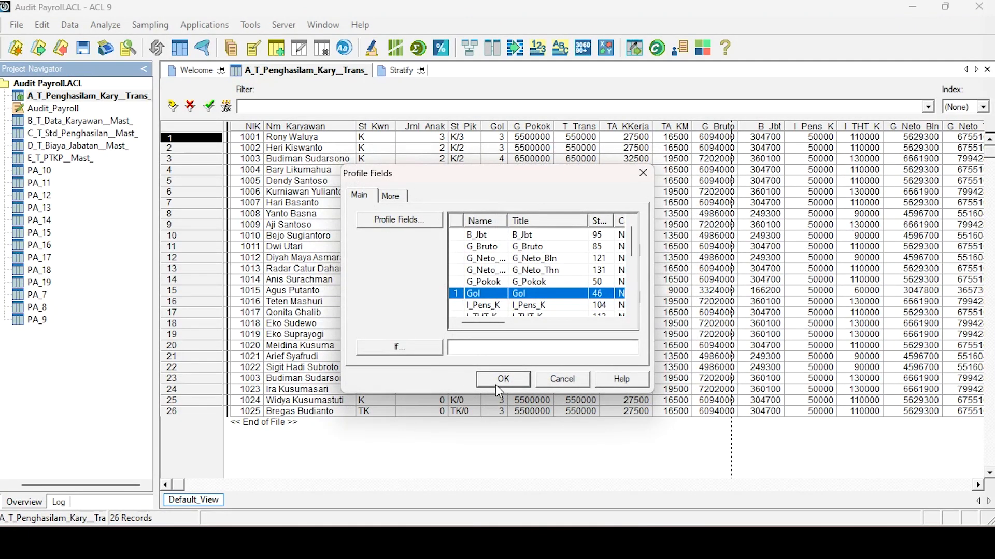
{"action": "left_click", "coordinate": [490, 380]}
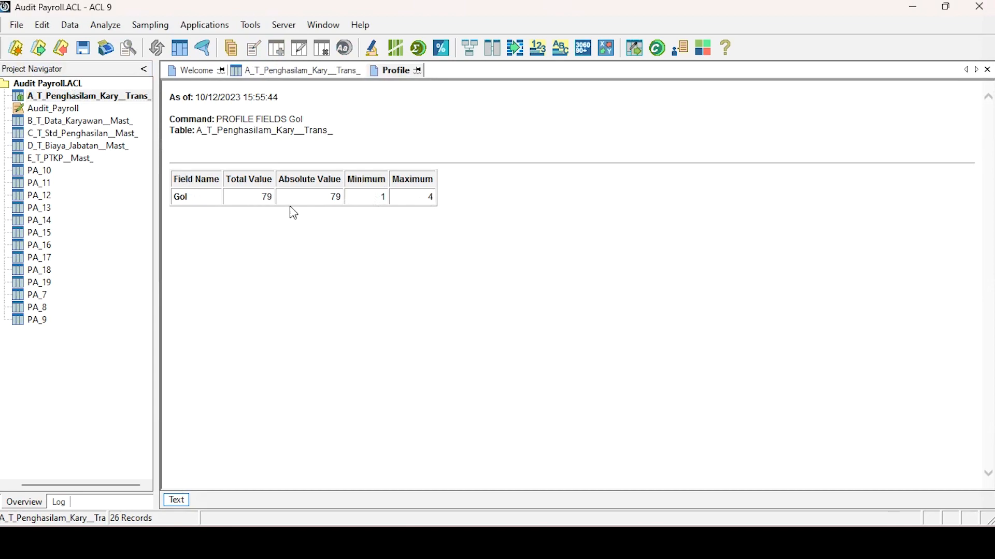
Step: Start a Stratify analysis and choose Gol as the field to stratify on
{"action": "left_click", "coordinate": [115, 30]}
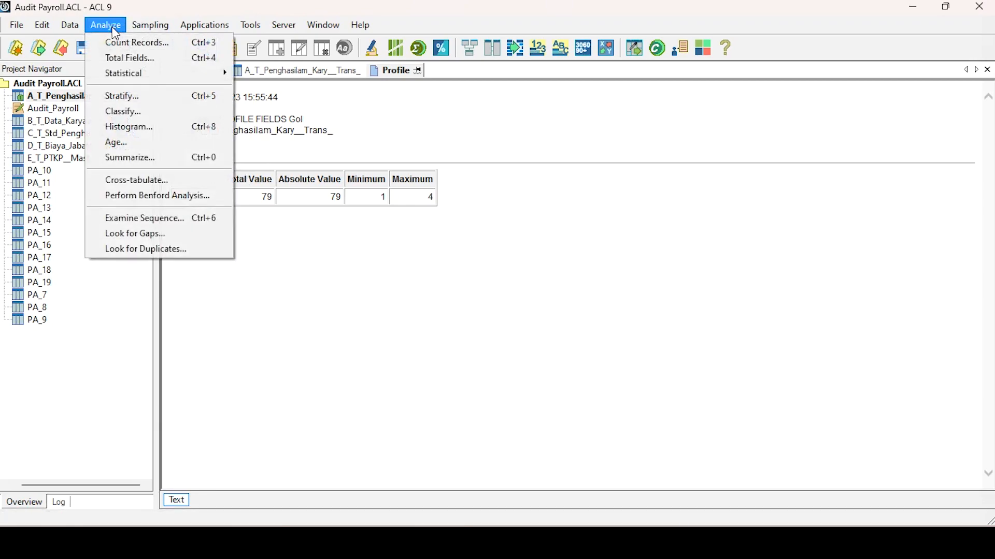
{"action": "left_click", "coordinate": [141, 99]}
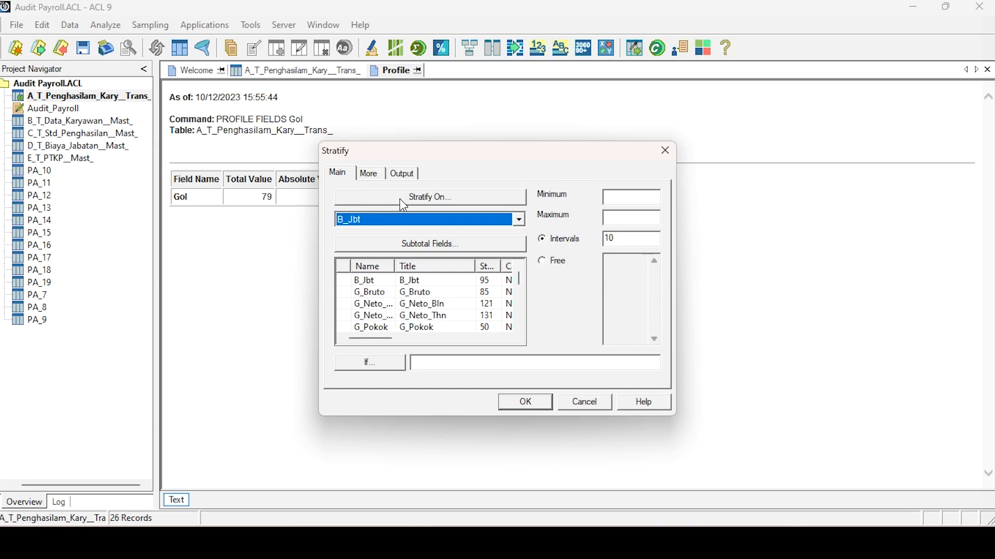
{"action": "left_click", "coordinate": [403, 202]}
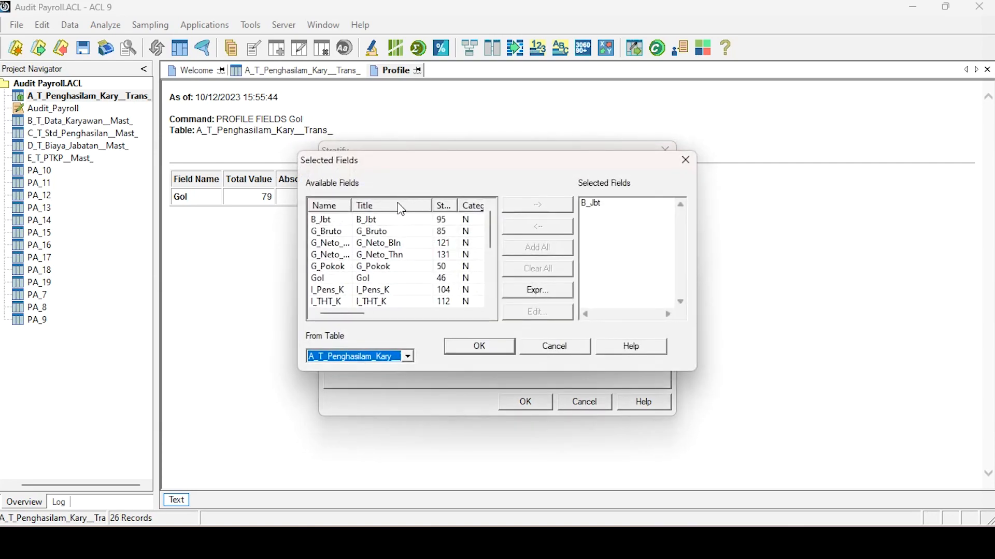
{"action": "left_click", "coordinate": [383, 280]}
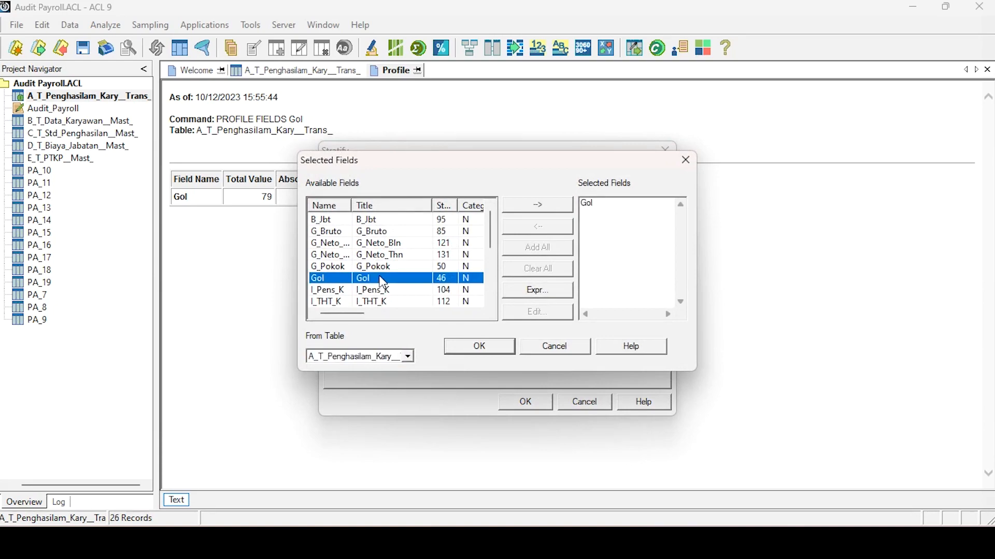
{"action": "left_click", "coordinate": [480, 347]}
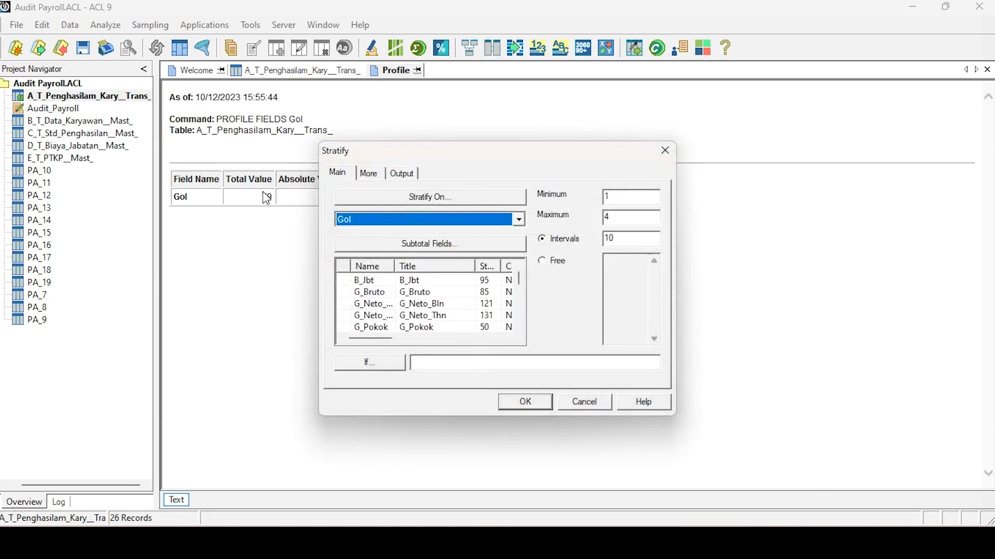
Step: Add B_Jbt as the subtotal field and run the stratification on Gol with 10 intervals, from minimum 1 to maximum 4
{"action": "mouse_move", "coordinate": [365, 152]}
{"action": "left_mouse_down"}
{"action": "mouse_move", "coordinate": [510, 147]}
{"action": "mouse_move", "coordinate": [492, 170]}
{"action": "mouse_move", "coordinate": [377, 154]}
{"action": "left_mouse_up"}
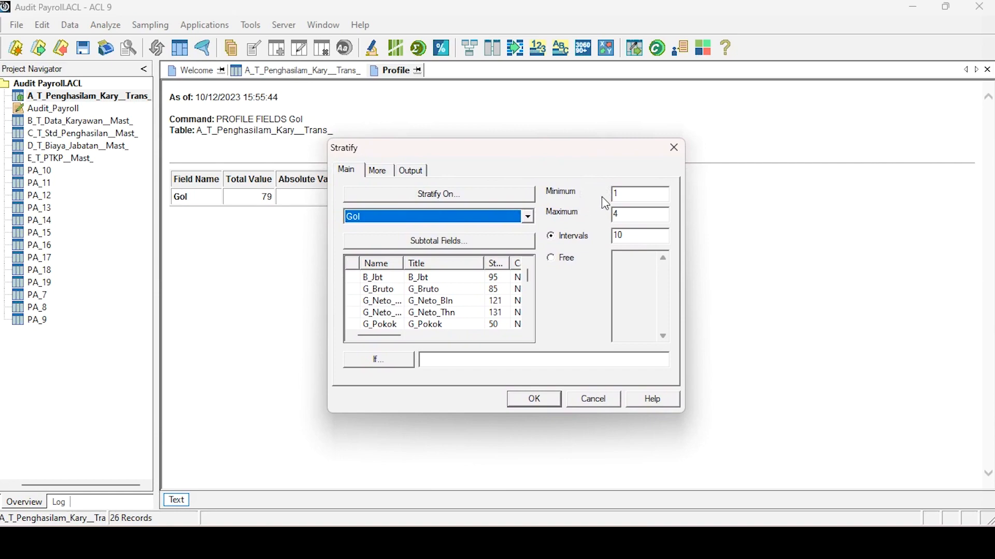
{"action": "left_click", "coordinate": [423, 250]}
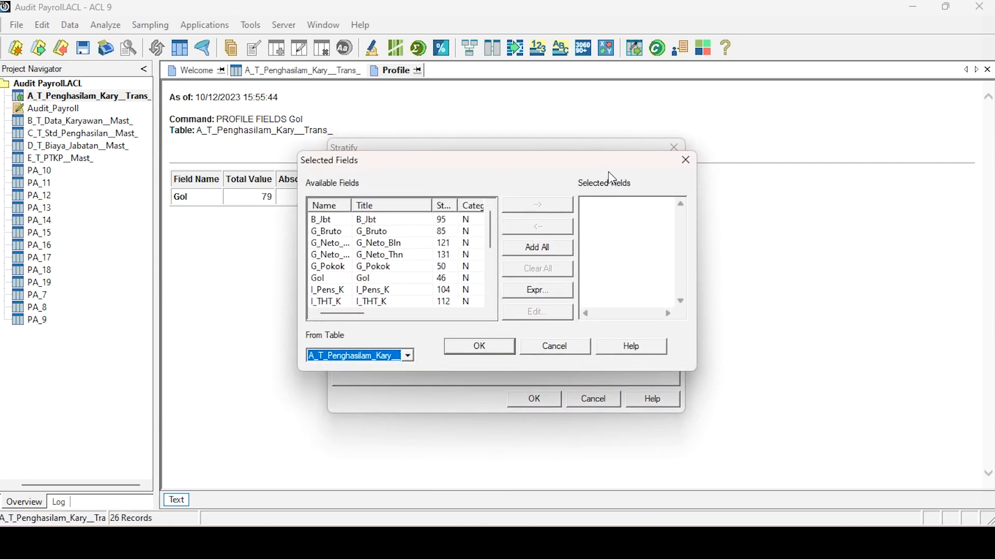
{"action": "left_click", "coordinate": [685, 160]}
{"action": "left_click", "coordinate": [486, 241]}
{"action": "double_click", "coordinate": [356, 220]}
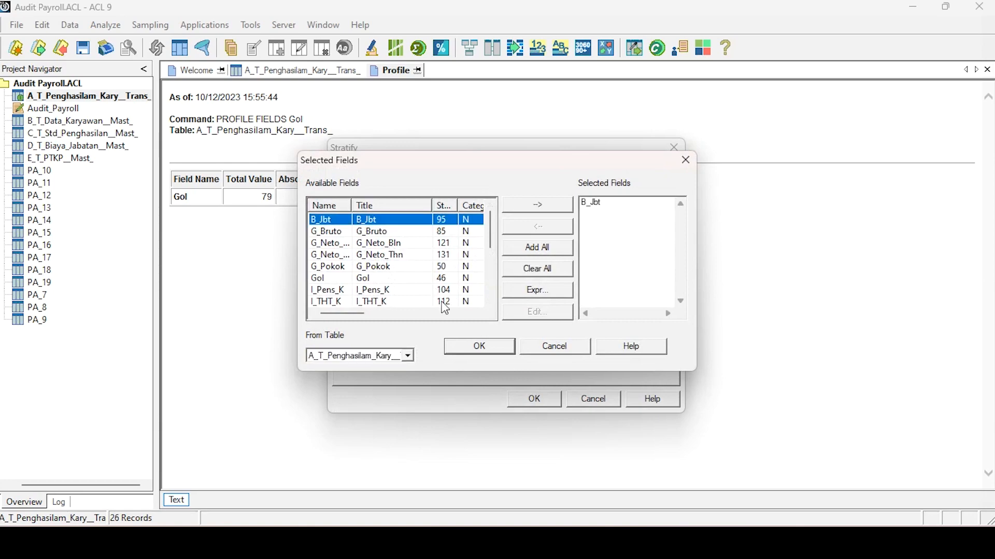
{"action": "left_click", "coordinate": [472, 348]}
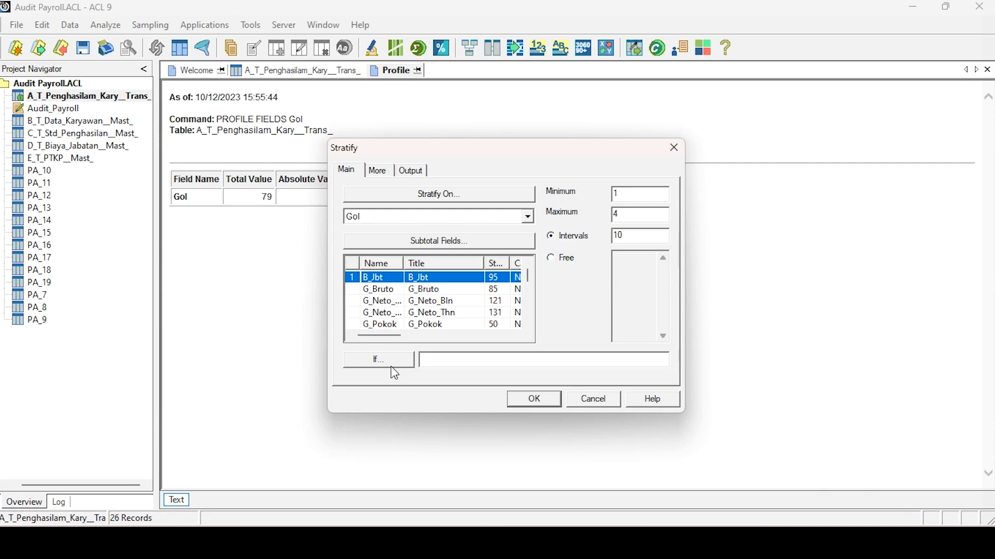
{"action": "left_click", "coordinate": [535, 400]}
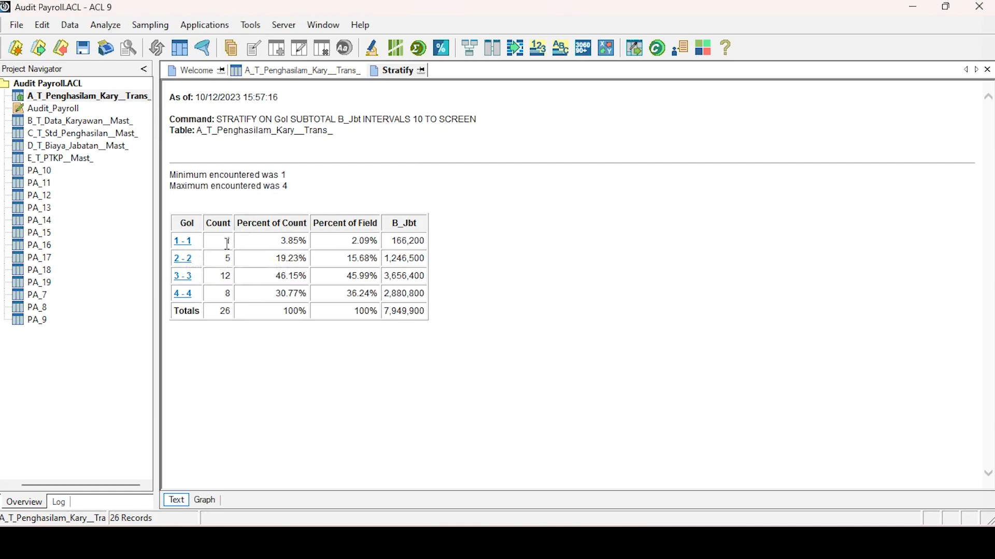
Step: Examine the B_Jbt subtotals for each Gol stratum in the Stratify results
{"action": "left_click_drag", "start_coordinate": [395, 241], "coordinate": [434, 249]}
{"action": "left_click", "coordinate": [425, 242]}
{"action": "left_click_drag", "start_coordinate": [386, 260], "coordinate": [433, 262]}
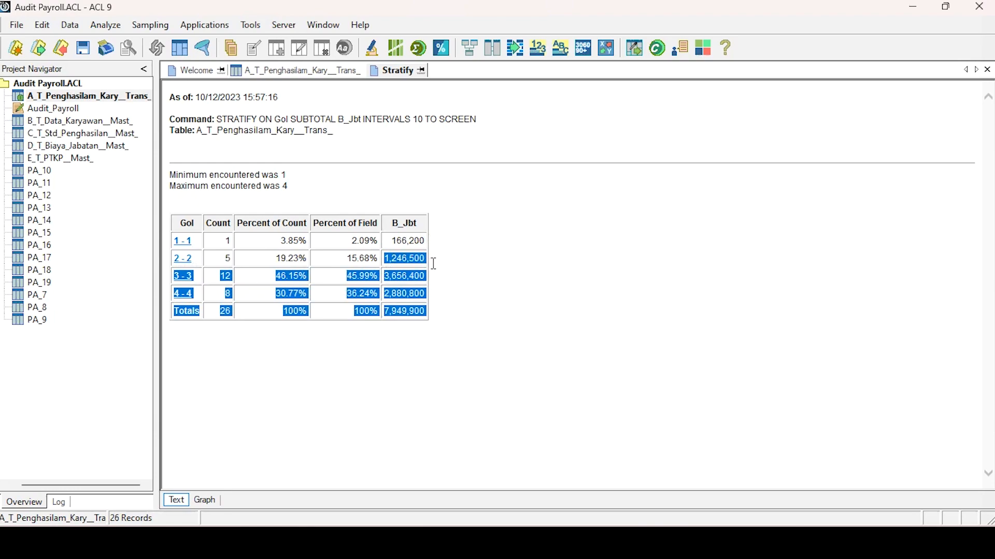
{"action": "left_click", "coordinate": [388, 293]}
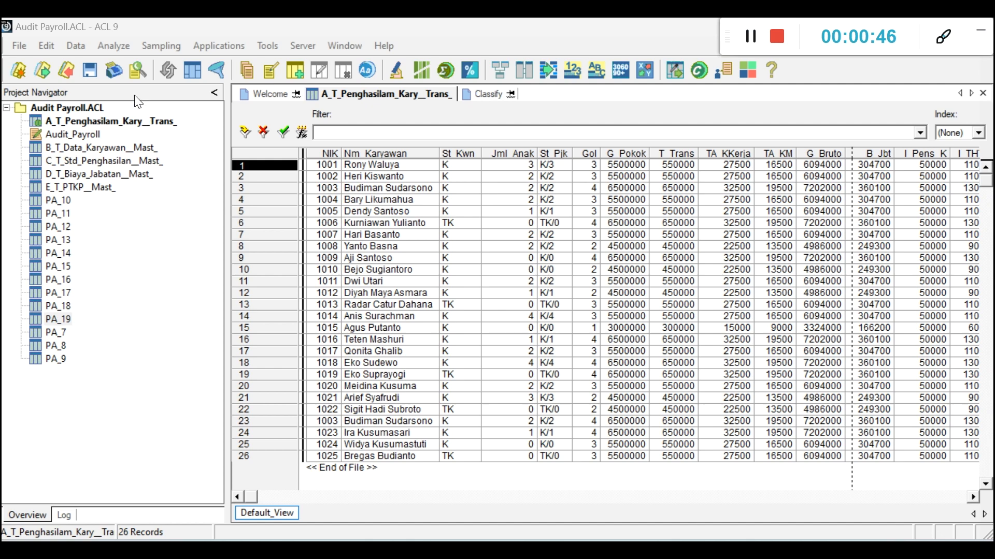
Step: Start a Classify analysis on the A_T_Penghasilam_Kary__Trans_ table and choose Nm_Karyawan as the field to classify on
{"action": "left_click", "coordinate": [111, 46]}
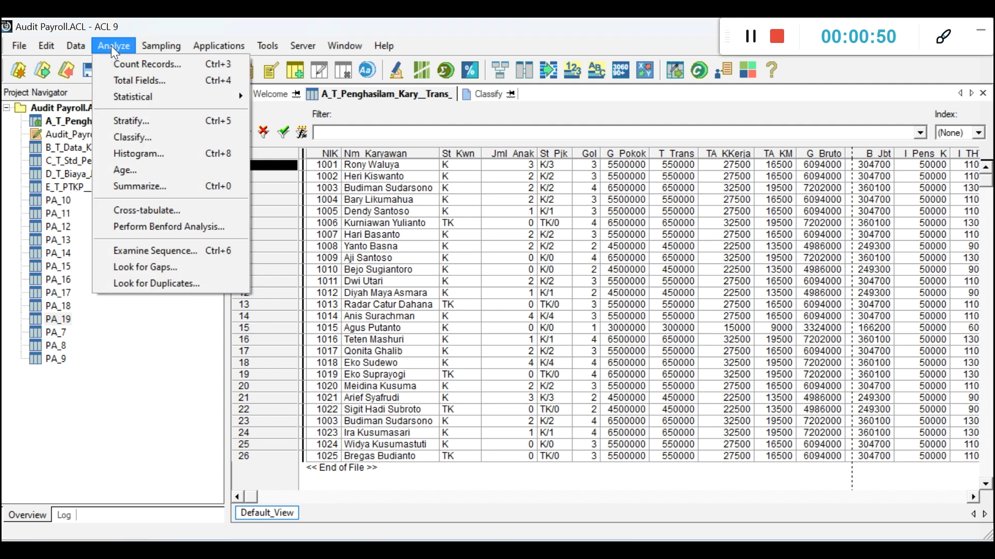
{"action": "left_click", "coordinate": [150, 138]}
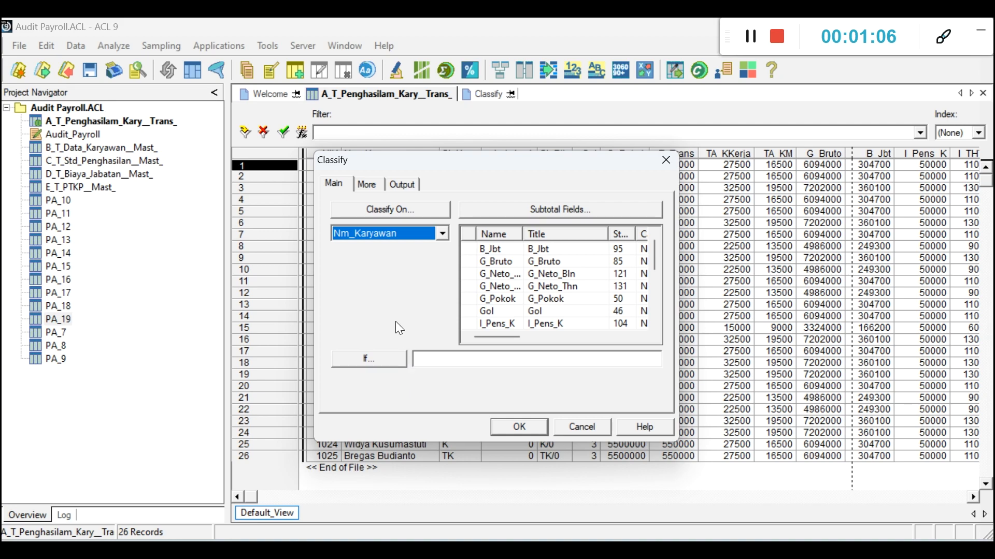
{"action": "left_click", "coordinate": [418, 211]}
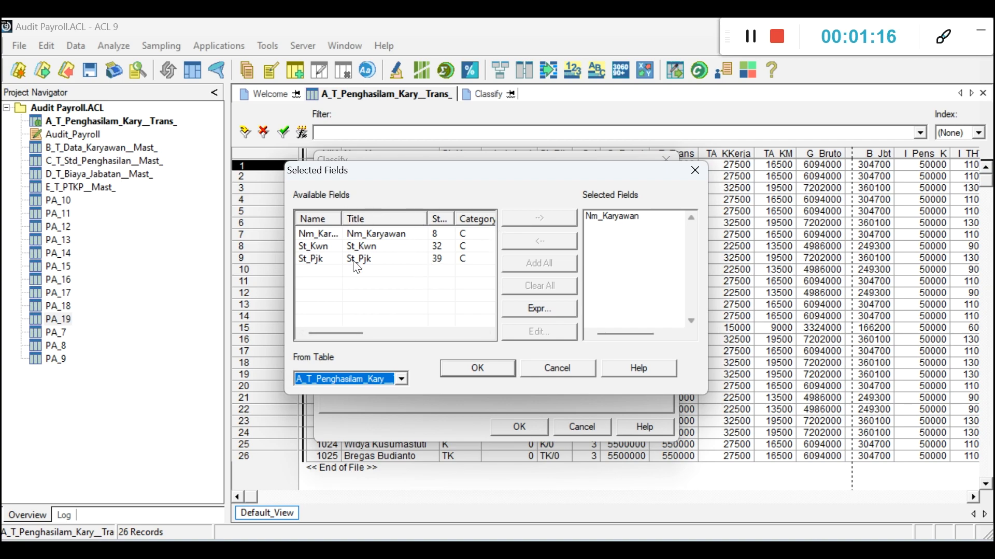
{"action": "left_click", "coordinate": [390, 235]}
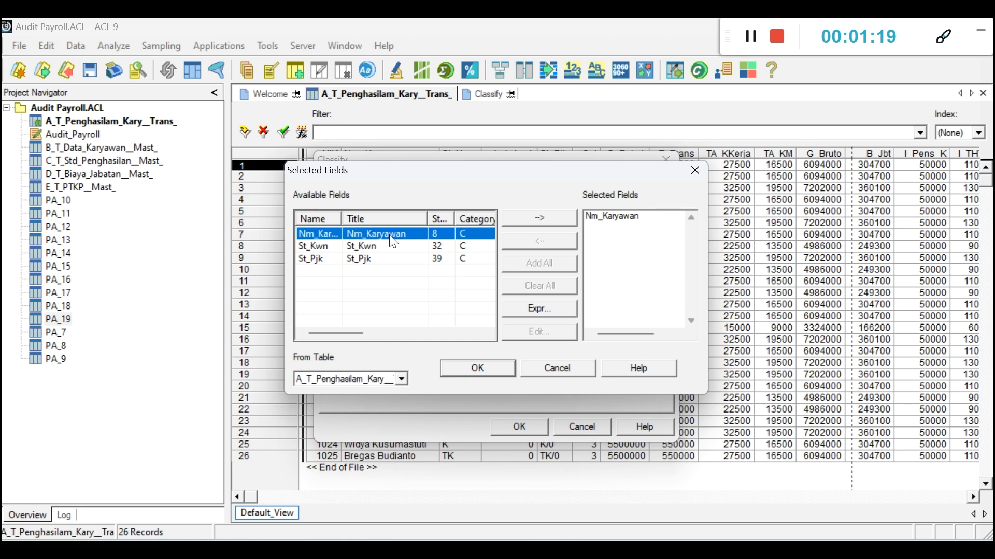
{"action": "left_click", "coordinate": [542, 221]}
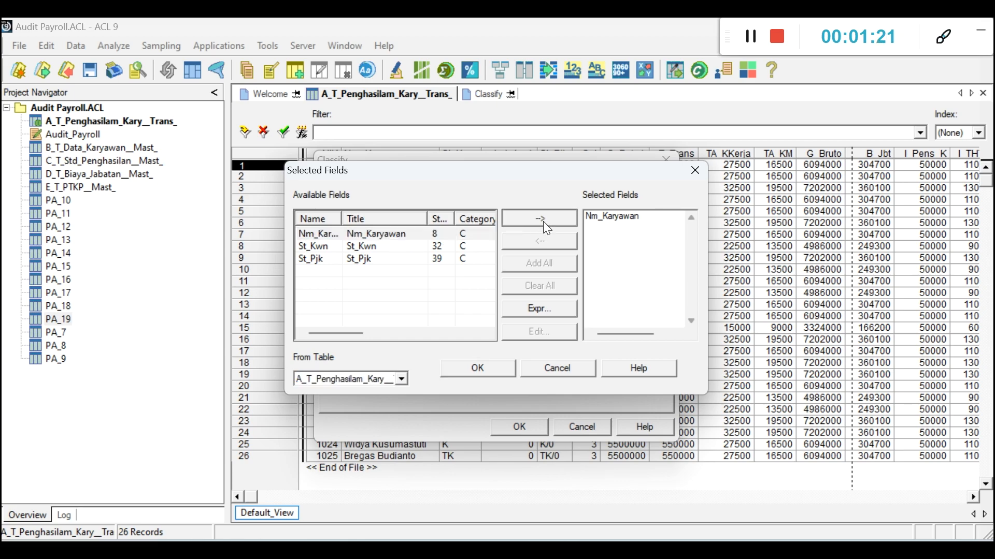
{"action": "left_click", "coordinate": [486, 368]}
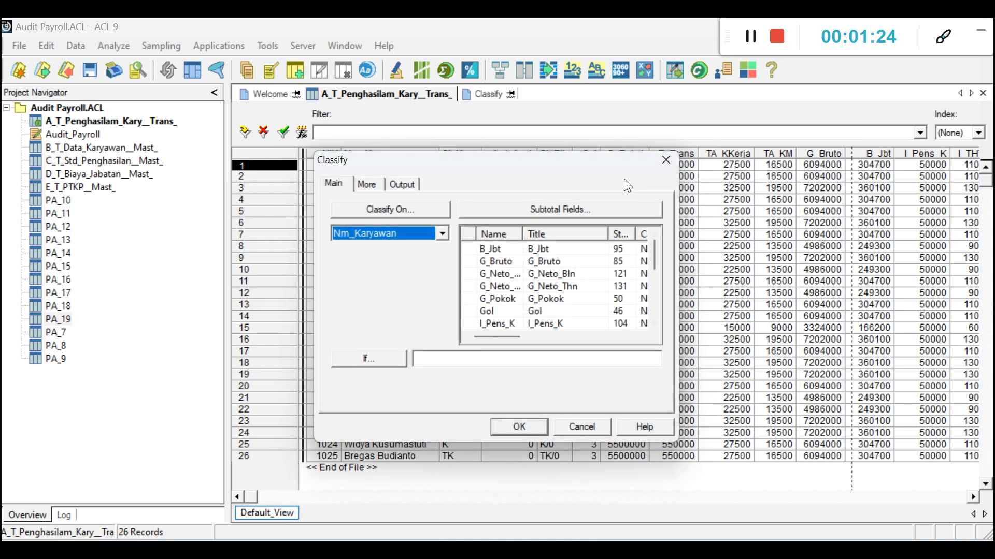
Step: Select G_Neto_Bln and G_Neto_Thn as the subtotal fields for the classification
{"action": "left_click", "coordinate": [571, 210]}
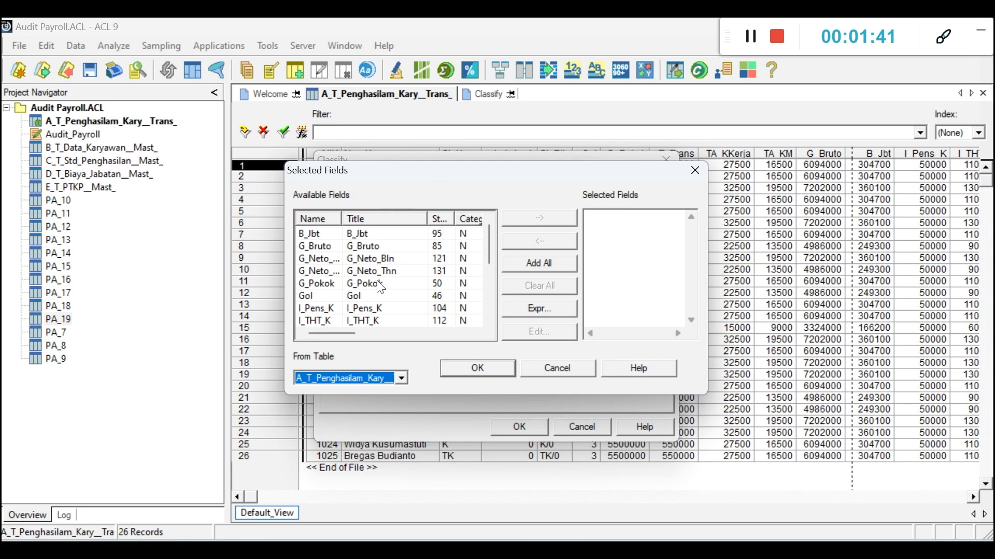
{"action": "left_click", "coordinate": [311, 256]}
{"action": "left_click", "coordinate": [511, 216]}
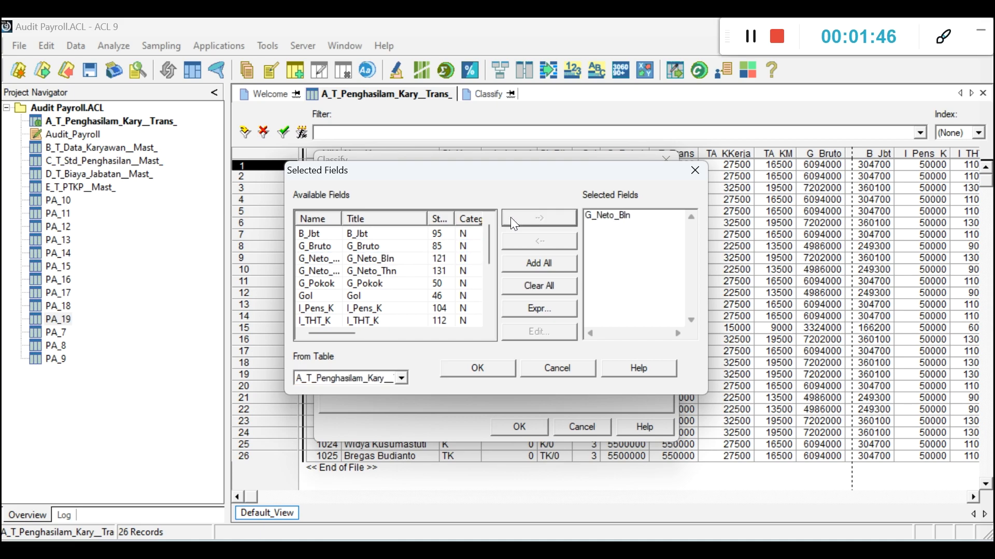
{"action": "left_click", "coordinate": [369, 270]}
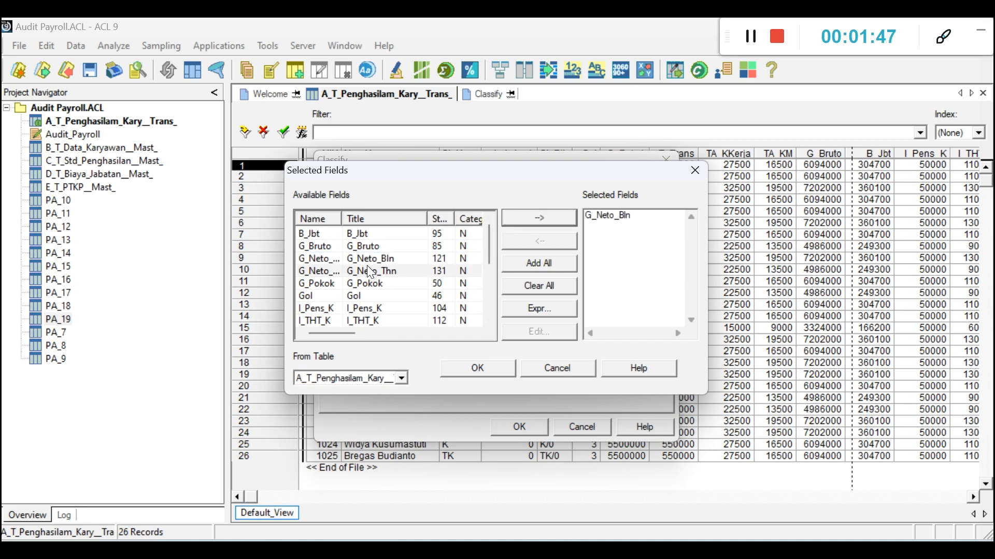
{"action": "left_click", "coordinate": [546, 220]}
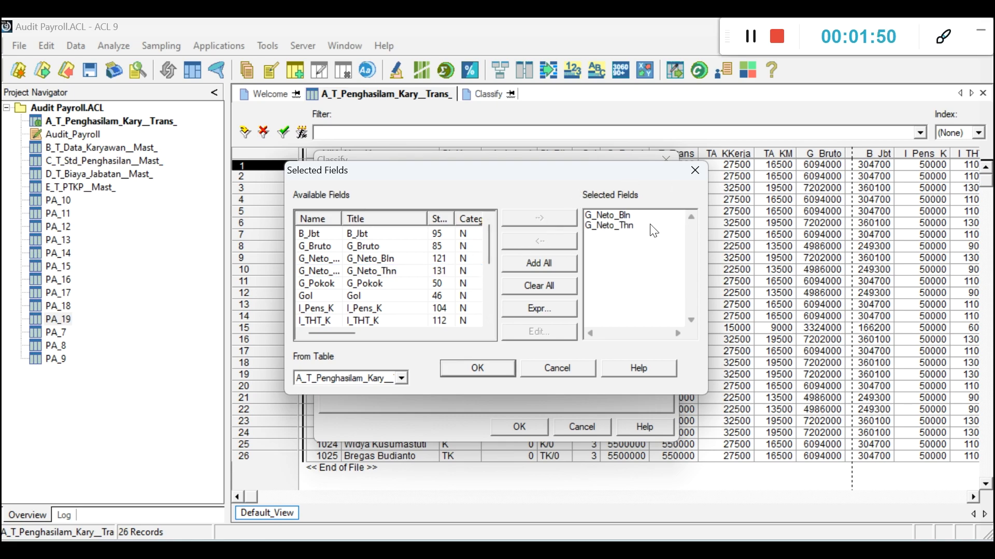
{"action": "left_click", "coordinate": [476, 367]}
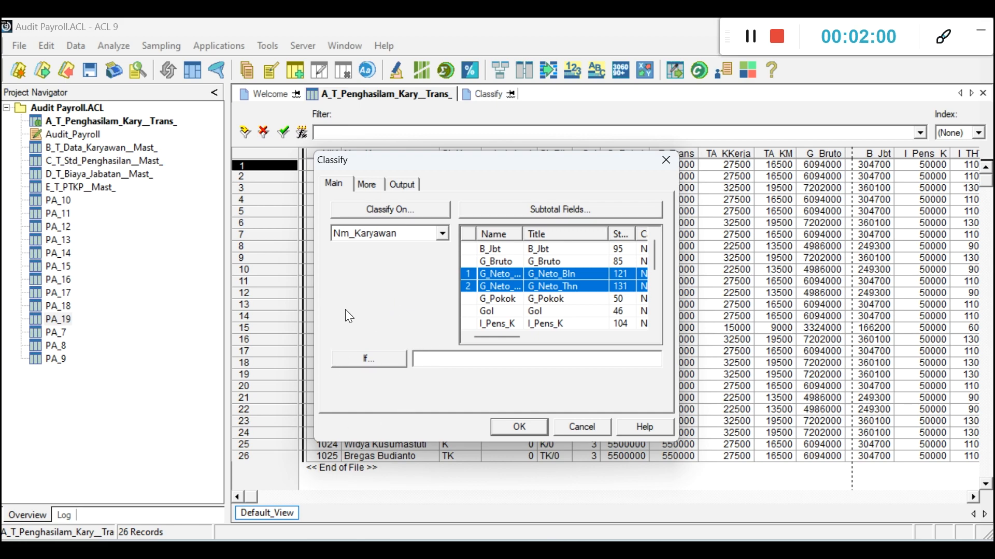
Step: Begin the classification's If condition with the expression G_Neto_Bln > 4500000
{"action": "left_click", "coordinate": [391, 362]}
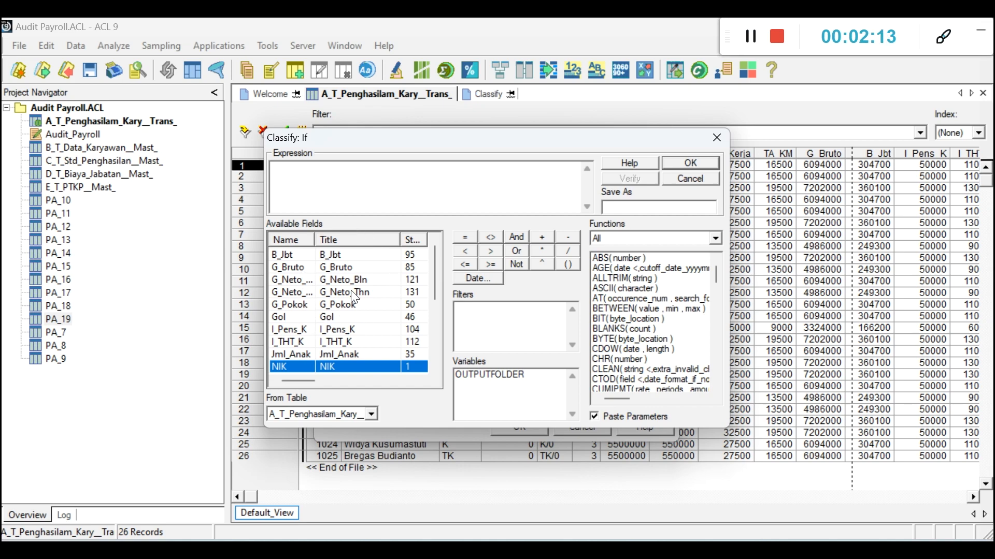
{"action": "left_click", "coordinate": [308, 280]}
{"action": "double_click", "coordinate": [307, 279]}
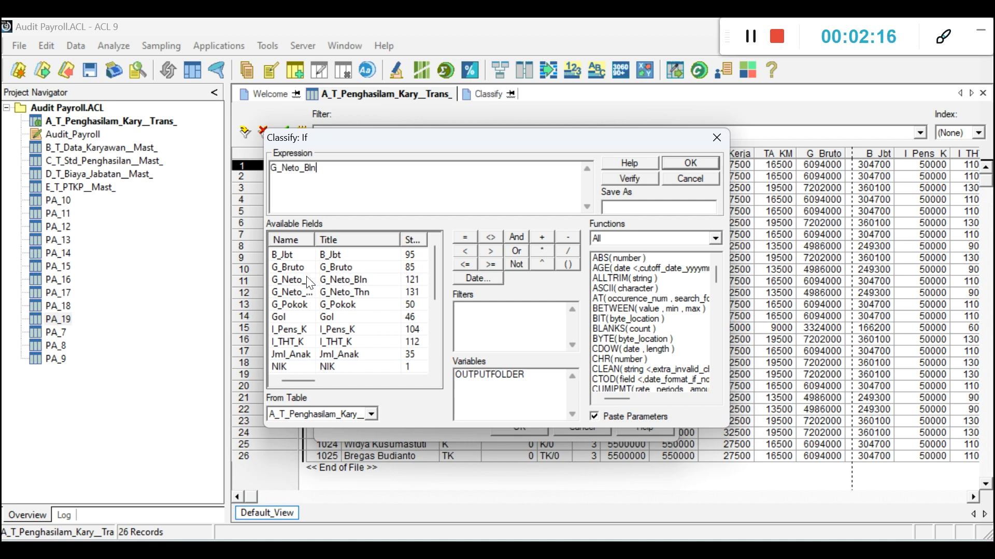
{"action": "left_click", "coordinate": [490, 252]}
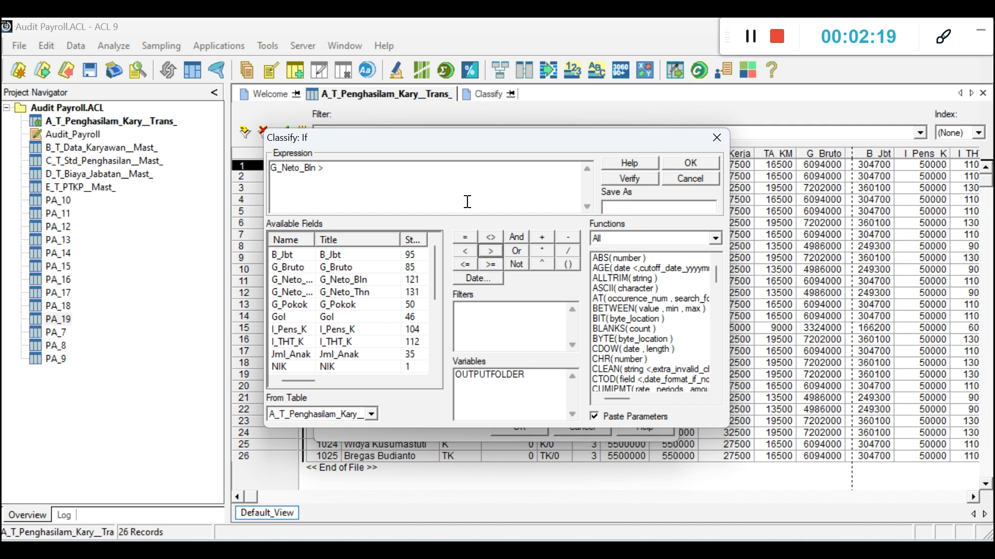
{"action": "type", "text": "4500000"}
Step: Extend the If condition with AND G_Neto_Thn > 60000000
{"action": "left_click", "coordinate": [519, 236]}
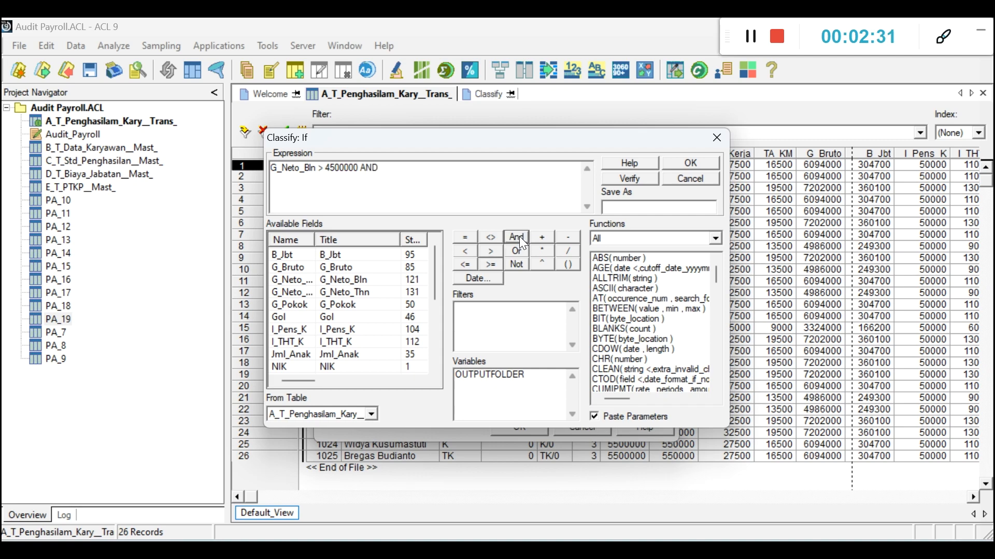
{"action": "double_click", "coordinate": [338, 294]}
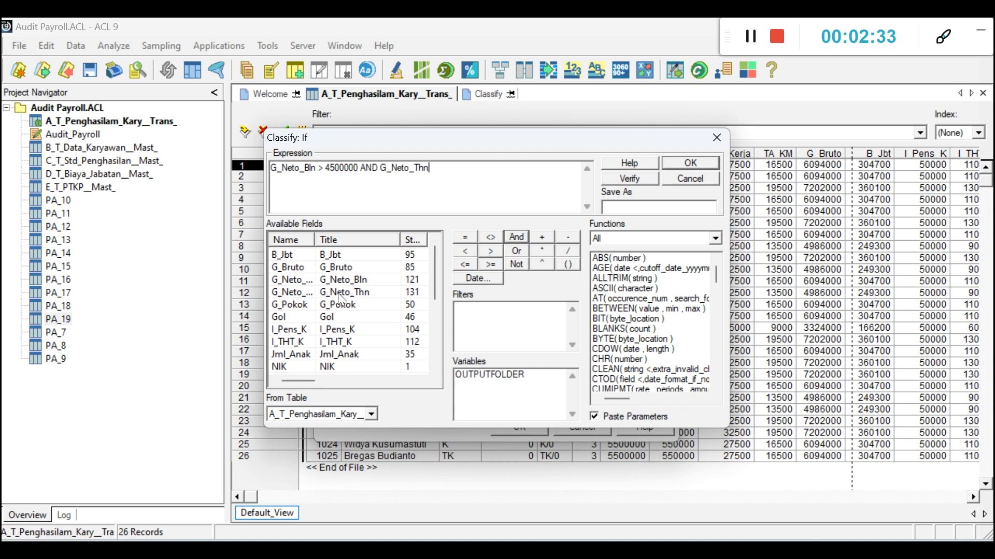
{"action": "left_click", "coordinate": [489, 252]}
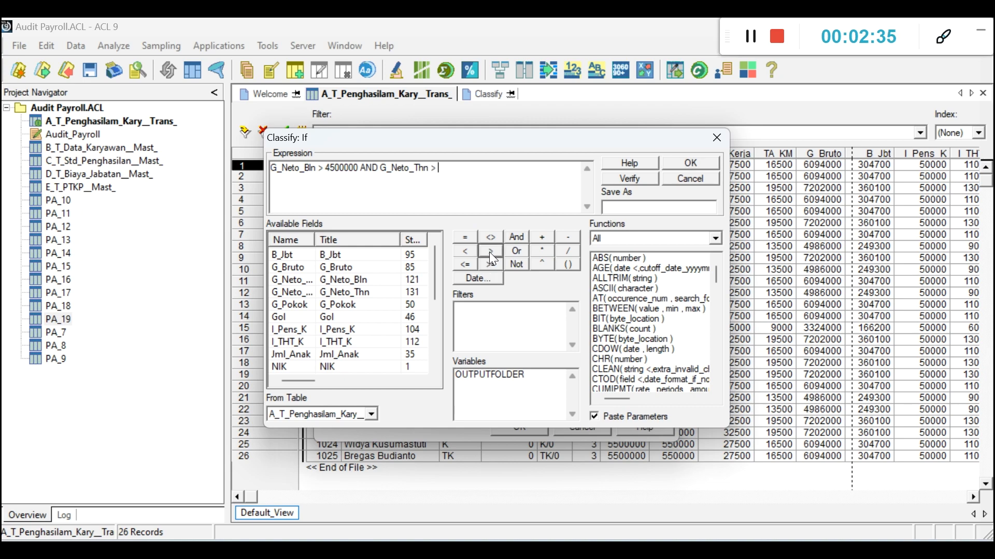
{"action": "left_click", "coordinate": [482, 193]}
{"action": "type", "text": "60000000"}
Step: Verify and accept the If expression, and run the classification with its output to the screen
{"action": "left_click", "coordinate": [613, 181]}
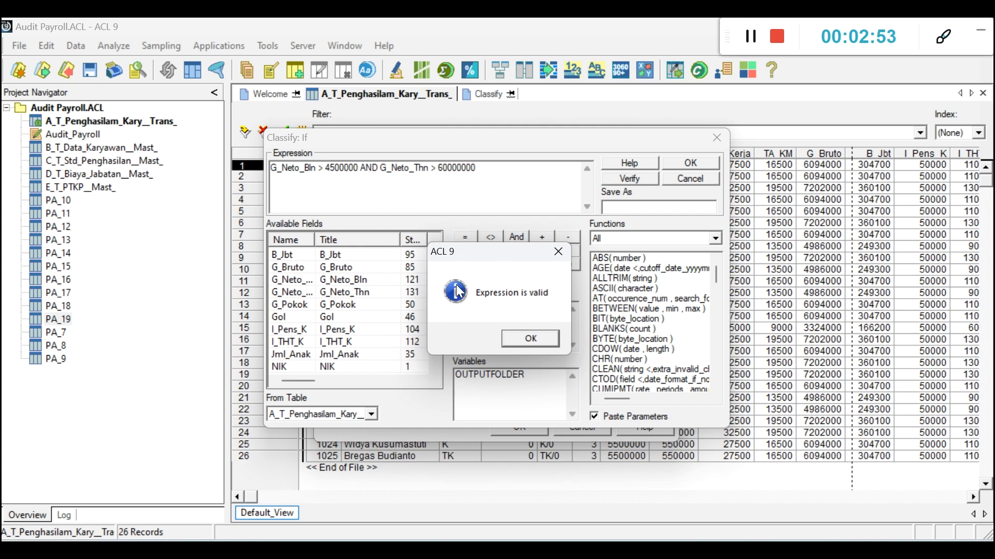
{"action": "left_click", "coordinate": [540, 338]}
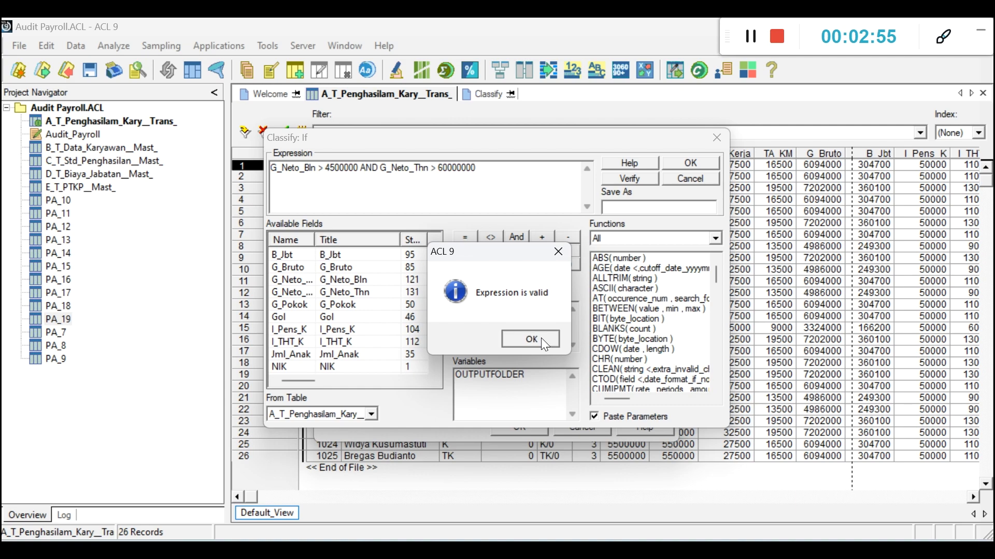
{"action": "left_click", "coordinate": [713, 159]}
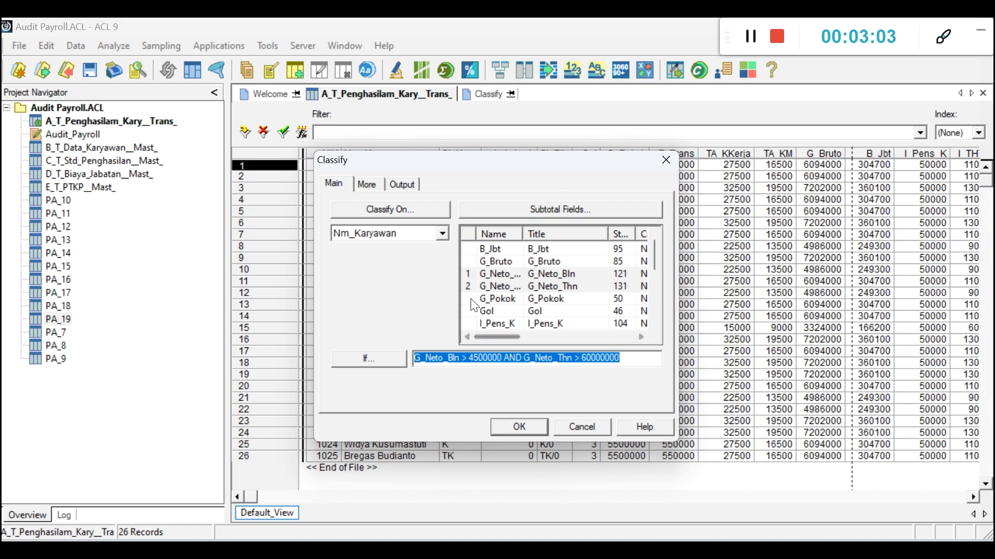
{"action": "left_click", "coordinate": [404, 185]}
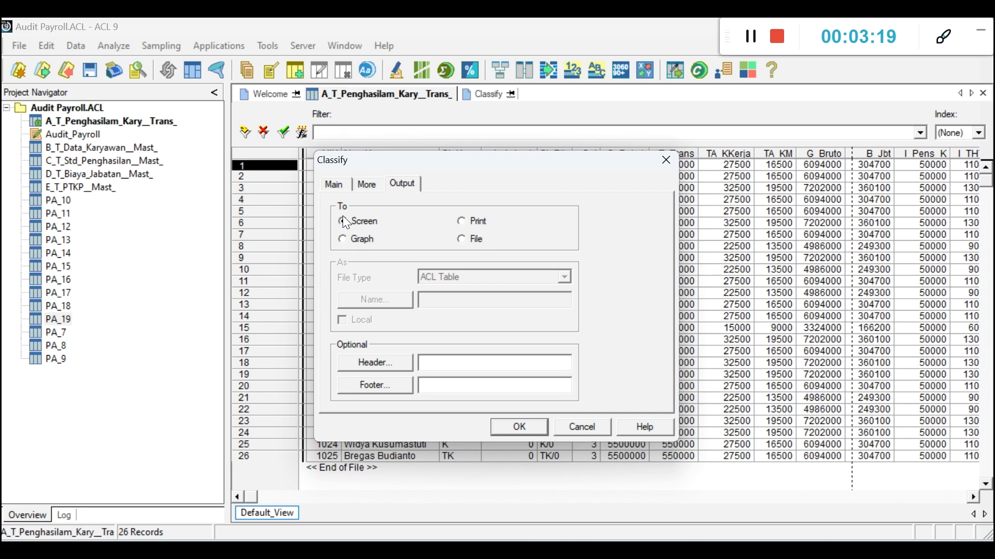
{"action": "left_click", "coordinate": [519, 427]}
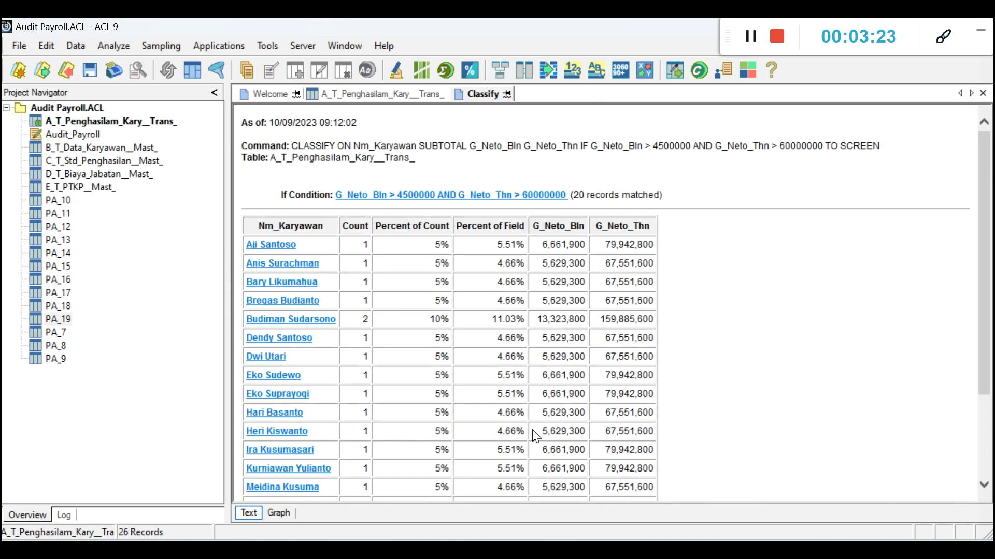
Step: Examine the Classify results per employee, including the If condition, the G_Neto_Bln and G_Neto_Thn subtotals and the totals row
{"action": "scroll", "coordinate": [547, 334], "scroll_direction": "down", "scroll_amount": 3}
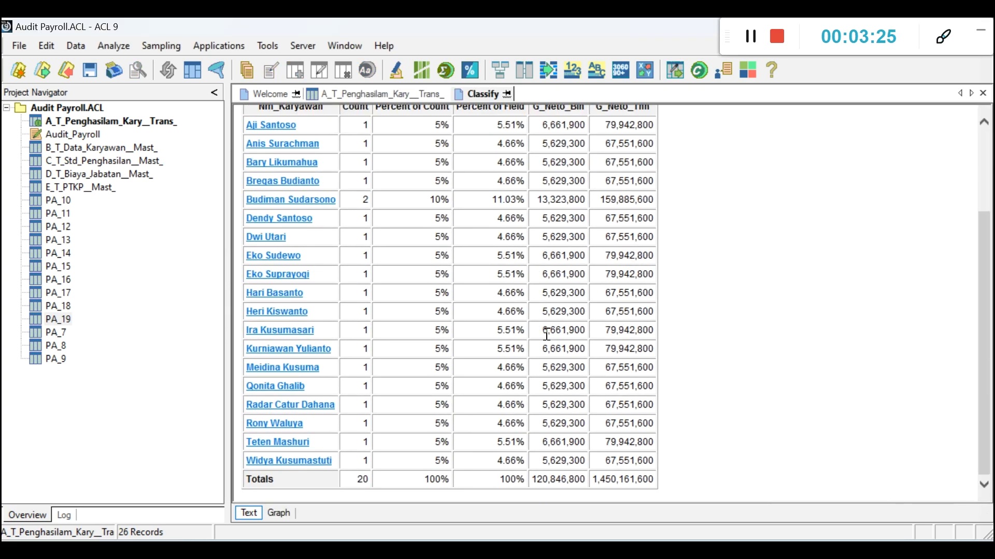
{"action": "scroll", "coordinate": [547, 335], "scroll_direction": "up", "scroll_amount": 3}
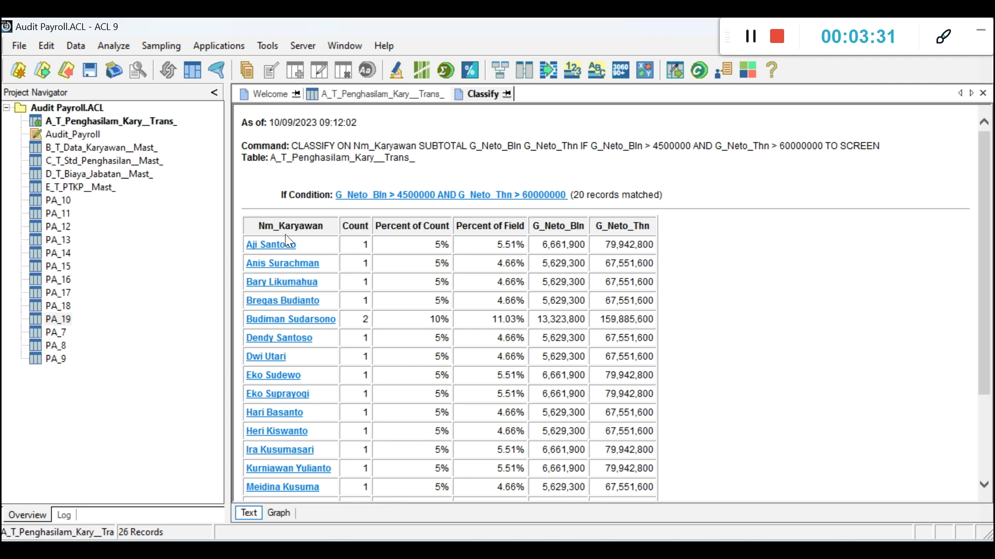
{"action": "scroll", "coordinate": [318, 388], "scroll_direction": "down", "scroll_amount": 3}
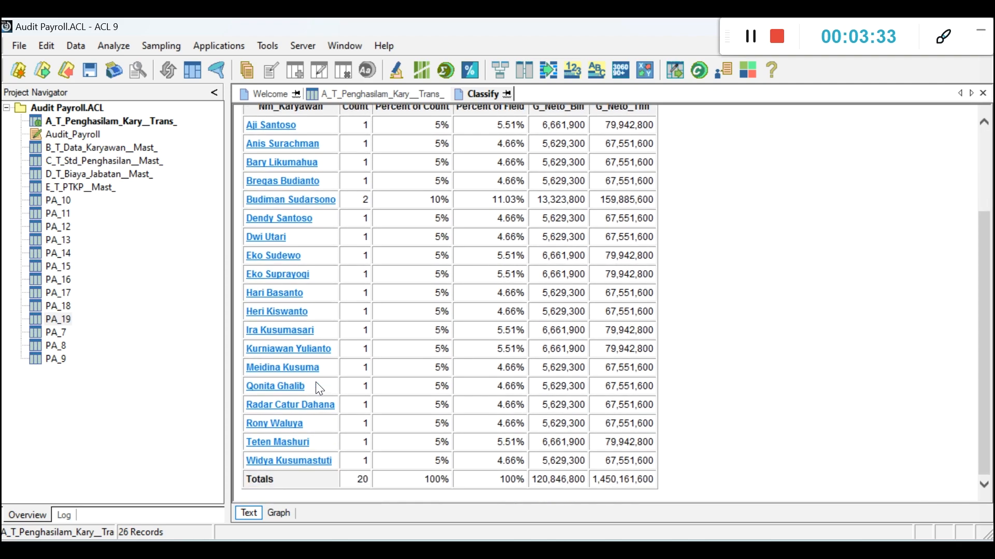
{"action": "scroll", "coordinate": [318, 387], "scroll_direction": "up", "scroll_amount": 3}
{"action": "scroll", "coordinate": [318, 388], "scroll_direction": "down", "scroll_amount": 3}
{"action": "scroll", "coordinate": [348, 452], "scroll_direction": "up", "scroll_amount": 3}
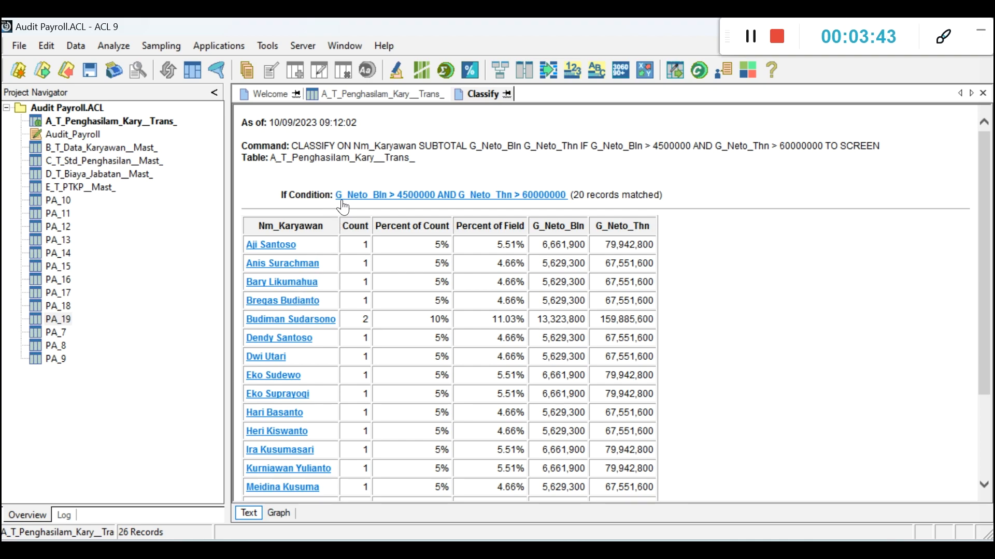
{"action": "left_click_drag", "start_coordinate": [389, 196], "coordinate": [434, 207]}
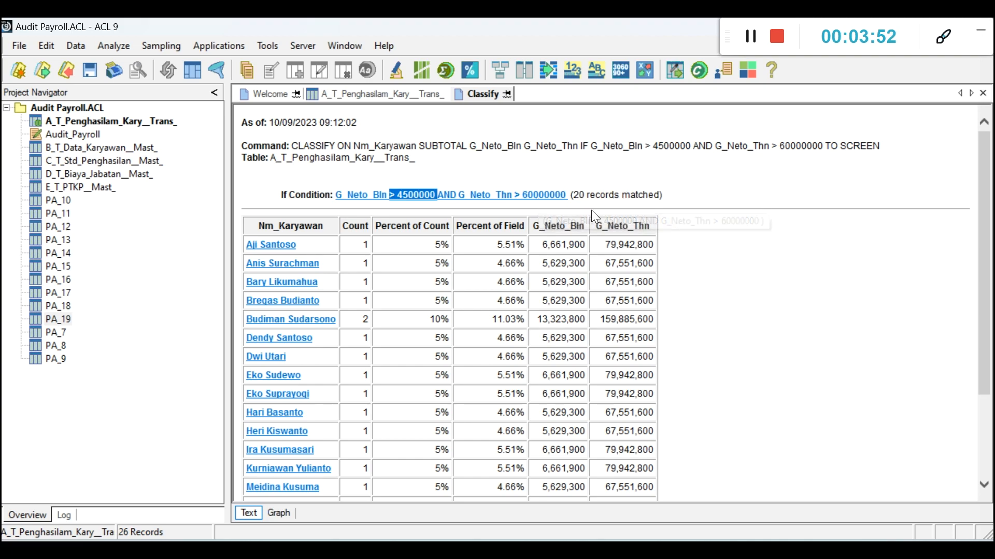
{"action": "scroll", "coordinate": [570, 197], "scroll_direction": "down", "scroll_amount": 3}
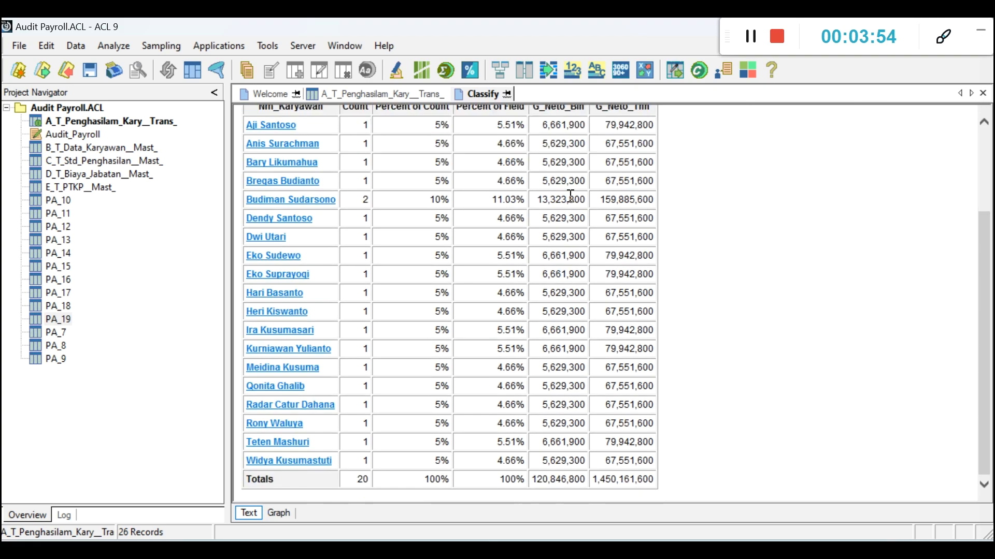
Step: Compare the employees' subtotals with the totals row in the Classify results, and display the graph of the results
{"action": "scroll", "coordinate": [572, 201], "scroll_direction": "up", "scroll_amount": 1}
{"action": "scroll", "coordinate": [572, 201], "scroll_direction": "down", "scroll_amount": 1}
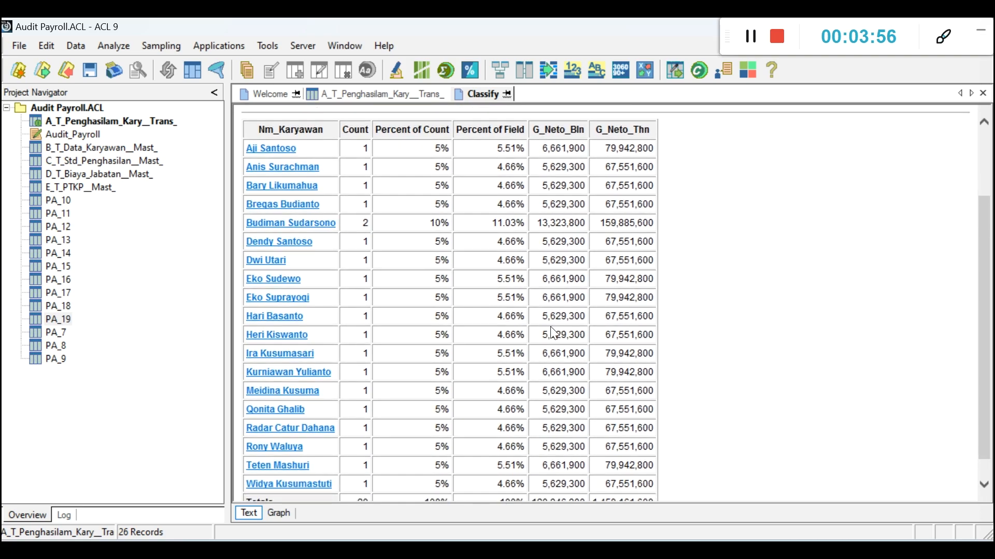
{"action": "scroll", "coordinate": [548, 392], "scroll_direction": "down", "scroll_amount": 1}
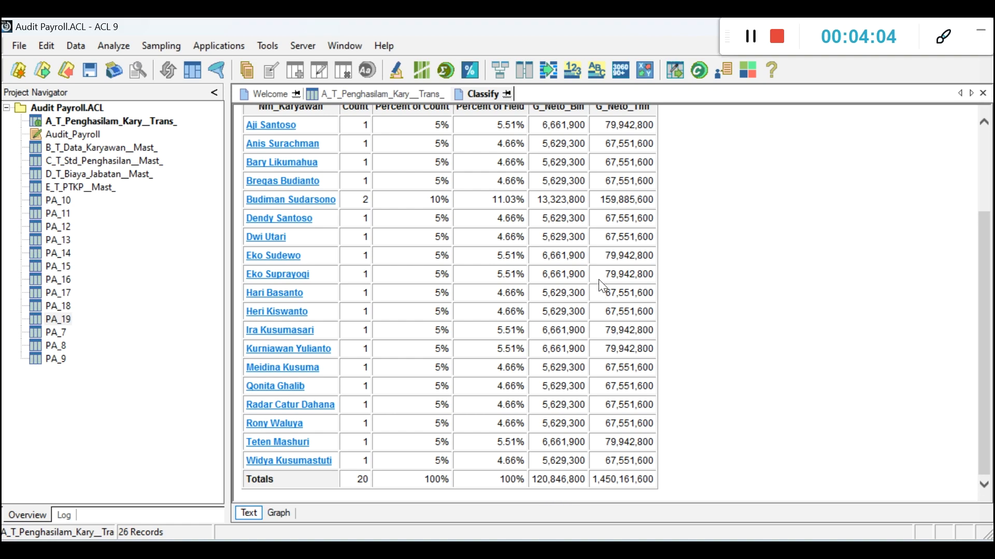
{"action": "scroll", "coordinate": [600, 285], "scroll_direction": "up", "scroll_amount": 1}
{"action": "scroll", "coordinate": [626, 249], "scroll_direction": "down", "scroll_amount": 1}
{"action": "scroll", "coordinate": [500, 409], "scroll_direction": "up", "scroll_amount": 5}
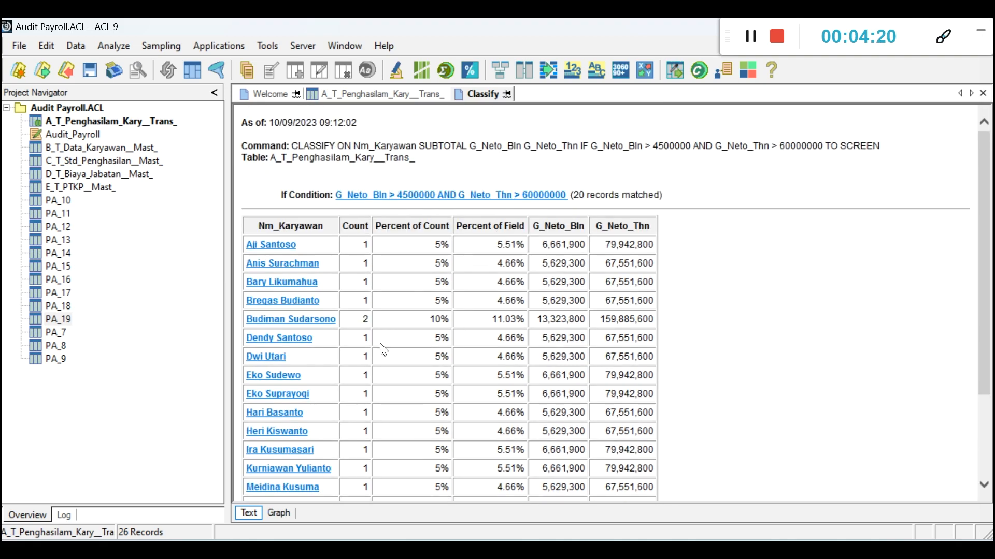
{"action": "scroll", "coordinate": [362, 464], "scroll_direction": "down", "scroll_amount": 3}
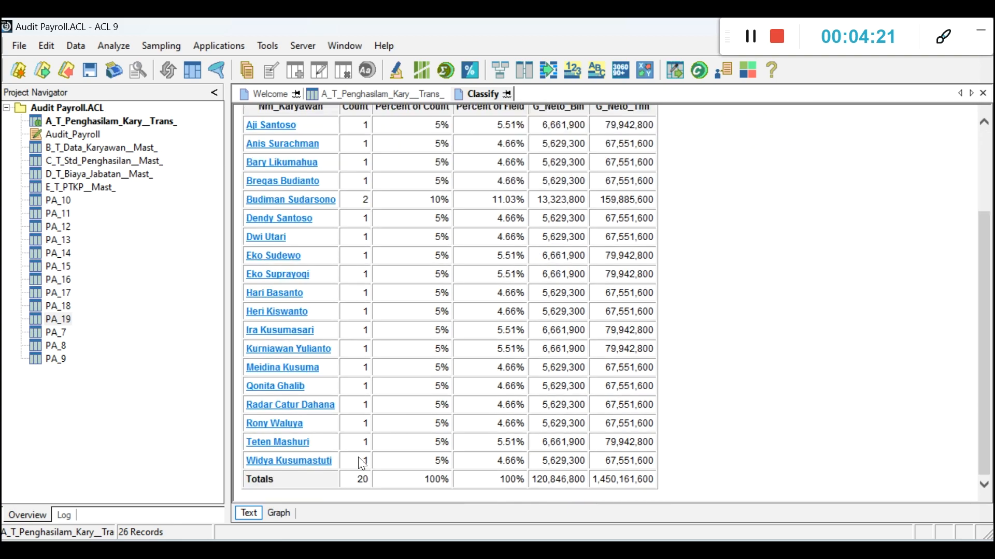
{"action": "left_click", "coordinate": [282, 515]}
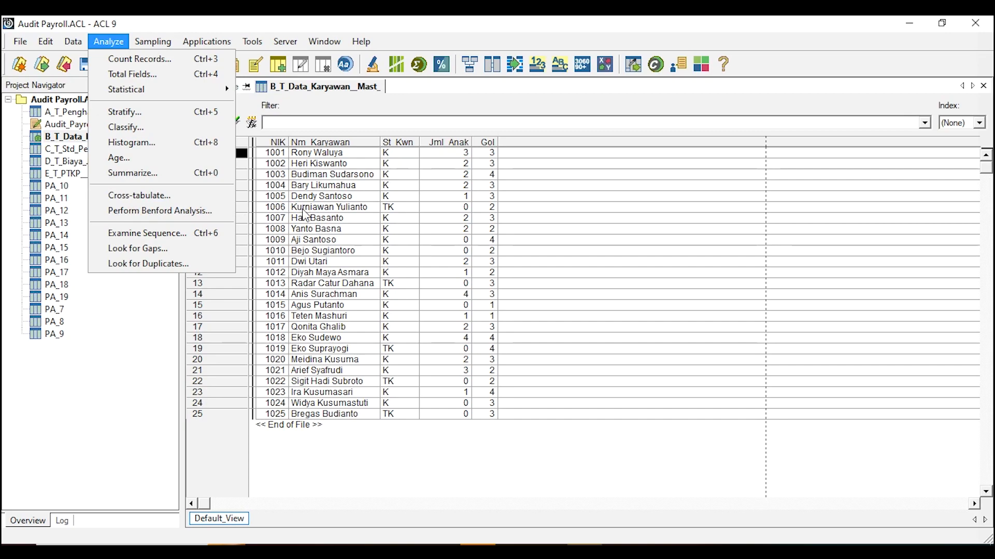
Step: Start a cross-tabulation of the B_T_Data_Karyawan__Mast_ table with Nm_Karyawan as the row field
{"action": "left_click", "coordinate": [129, 310]}
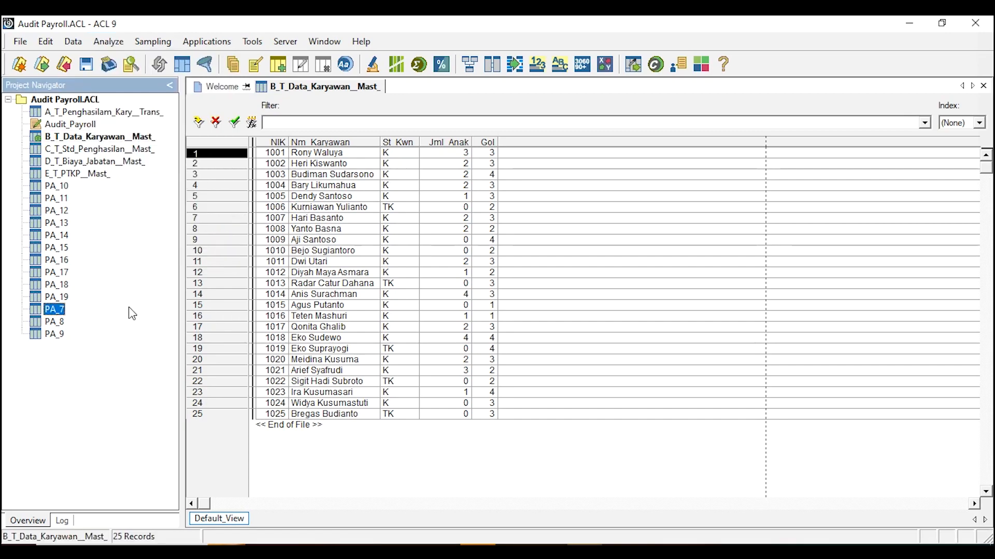
{"action": "left_click", "coordinate": [132, 139]}
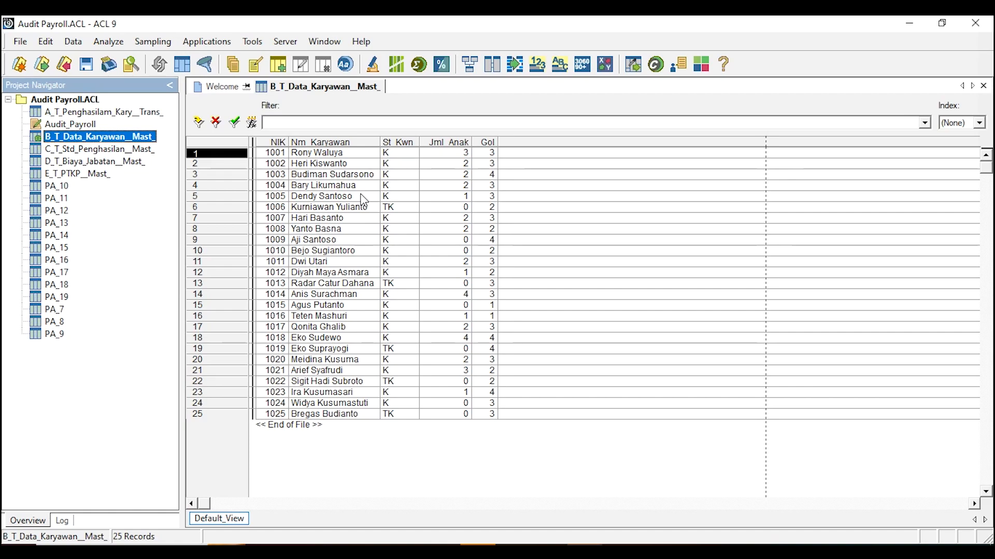
{"action": "left_click", "coordinate": [119, 45]}
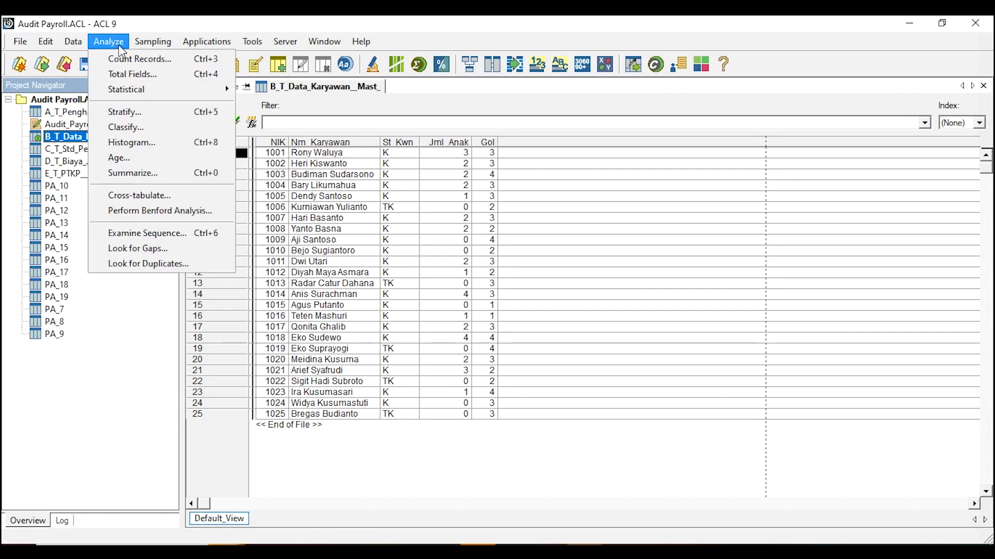
{"action": "left_click", "coordinate": [141, 200]}
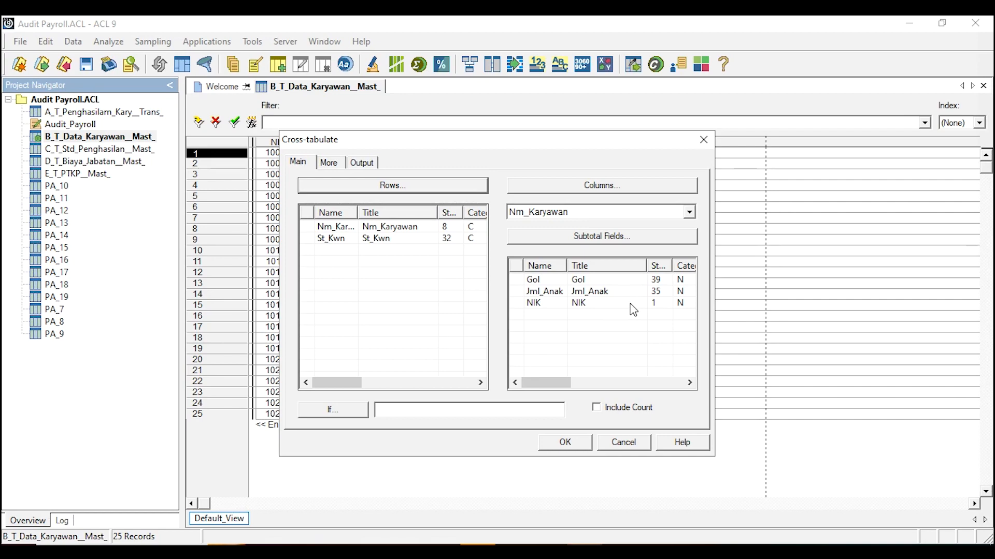
{"action": "left_click", "coordinate": [463, 186]}
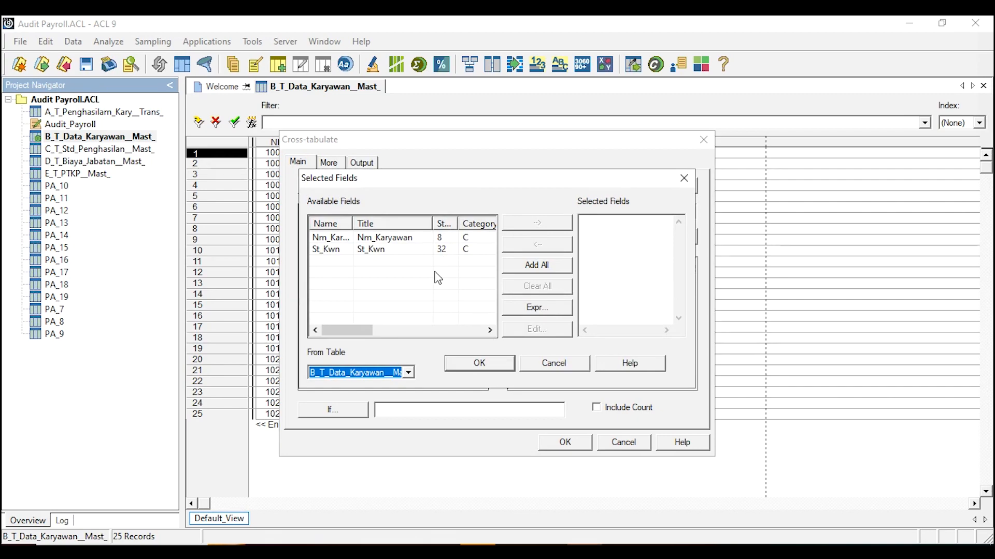
{"action": "double_click", "coordinate": [421, 237]}
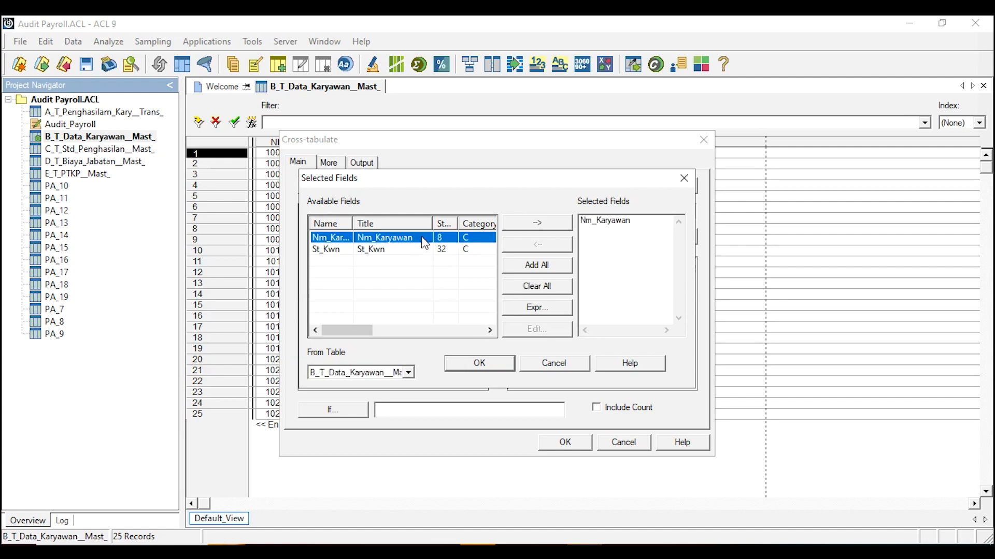
{"action": "left_click", "coordinate": [546, 222]}
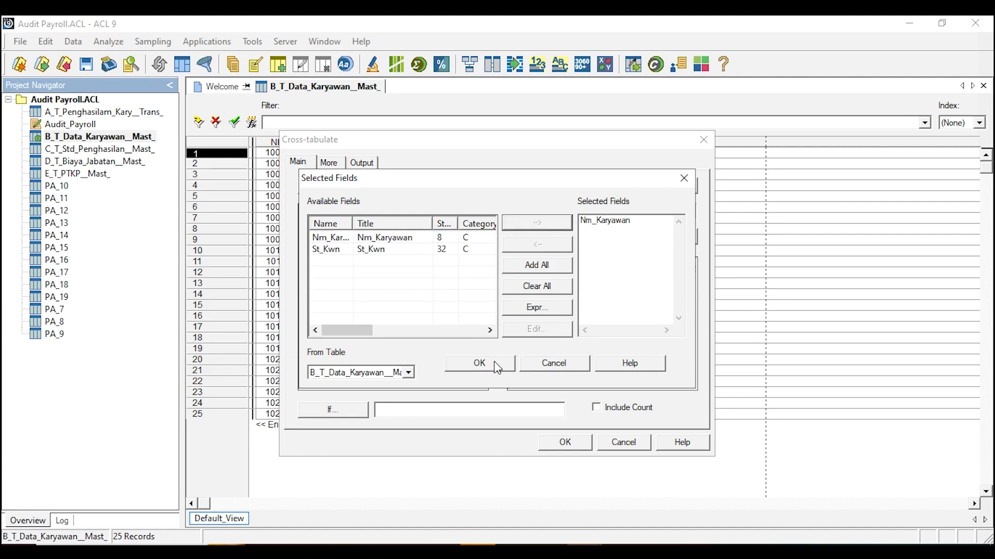
{"action": "left_click", "coordinate": [479, 363]}
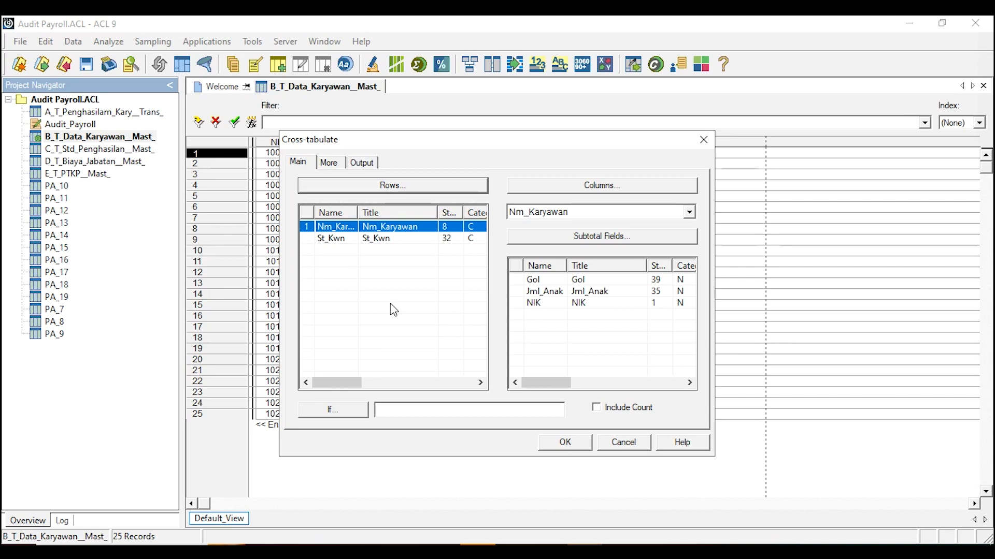
Step: Replace the cross-tabulation's column field with St_Kwn
{"action": "left_click", "coordinate": [604, 185]}
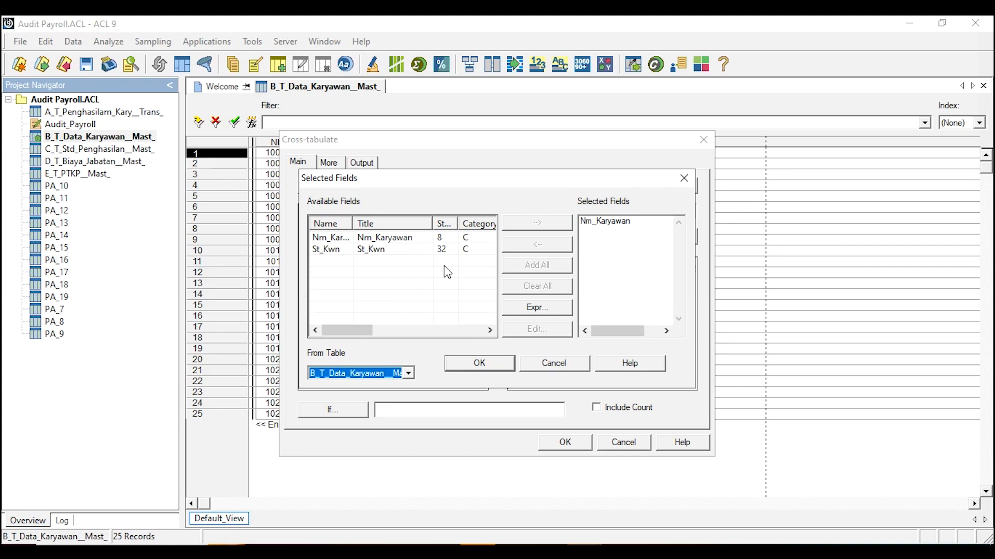
{"action": "double_click", "coordinate": [412, 252]}
{"action": "left_click", "coordinate": [531, 228]}
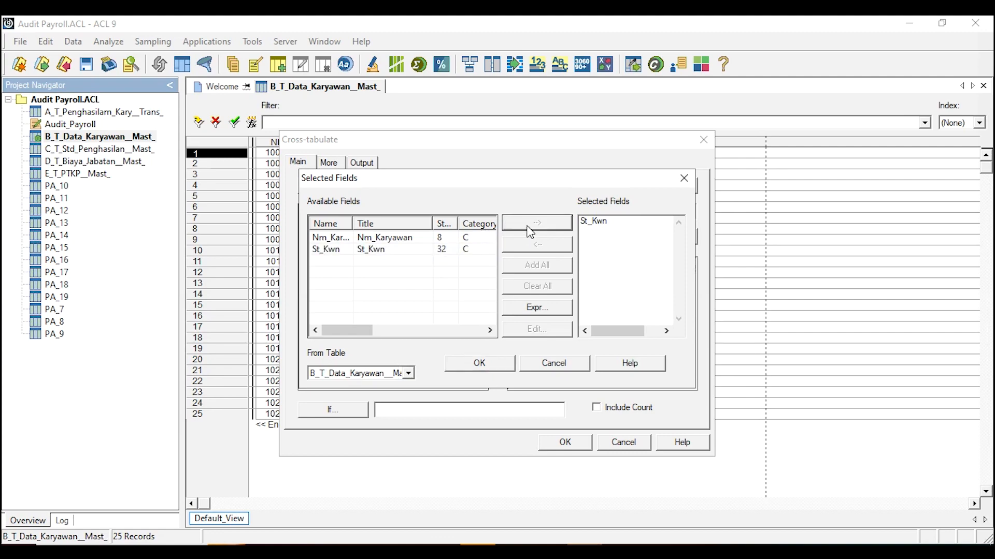
{"action": "left_click", "coordinate": [498, 372]}
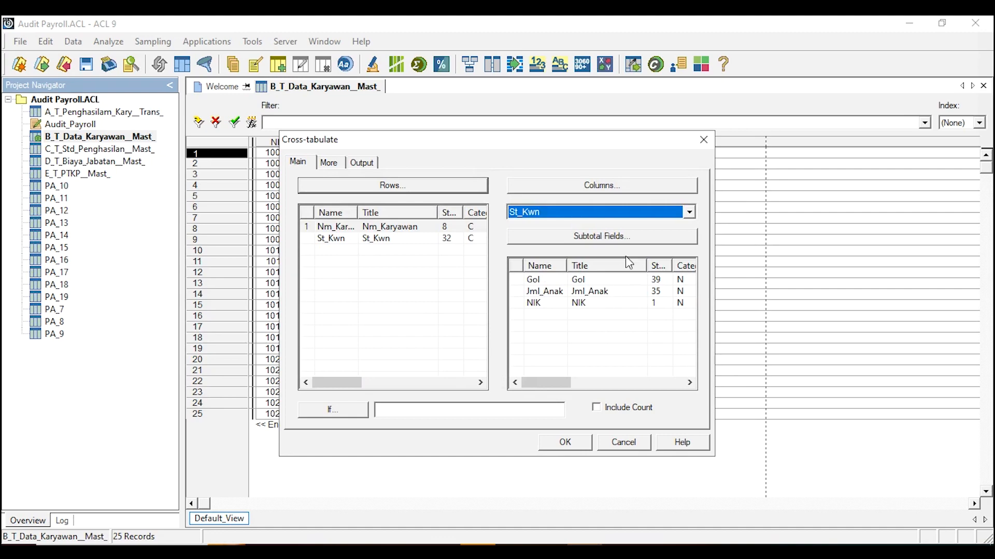
Step: Add Gol and Jml_Anak as the subtotal fields of the cross-tabulation
{"action": "left_click", "coordinate": [652, 234]}
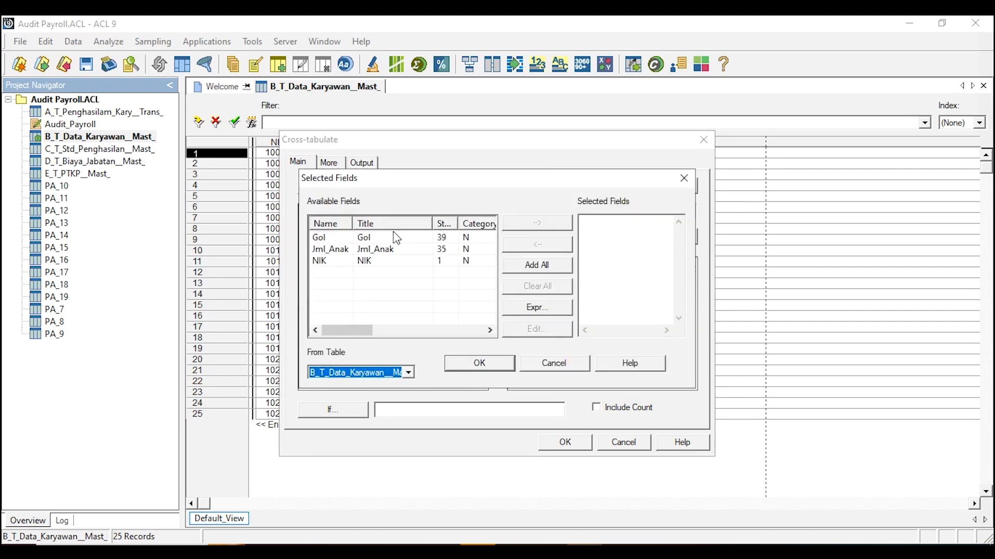
{"action": "left_click", "coordinate": [392, 240]}
{"action": "left_click", "coordinate": [537, 223]}
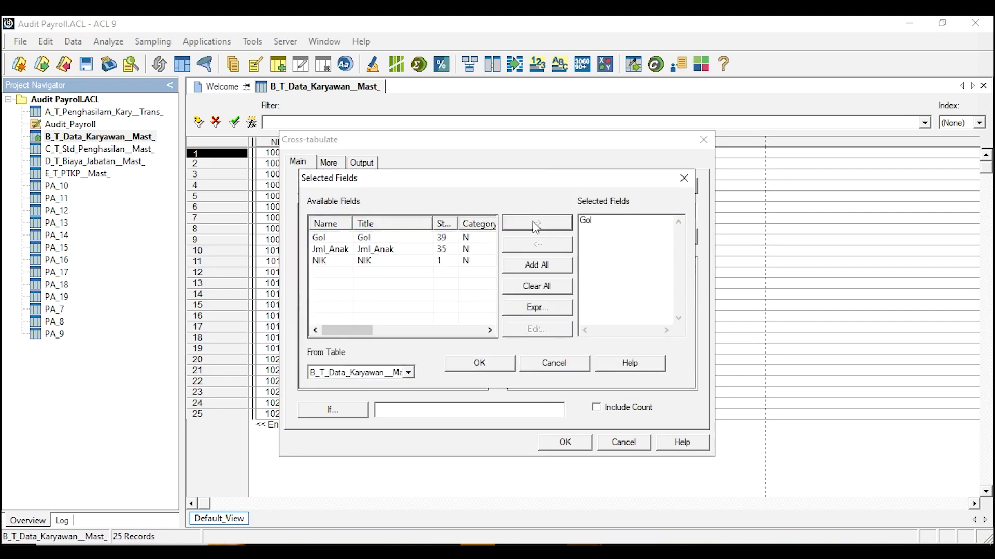
{"action": "left_click", "coordinate": [445, 251]}
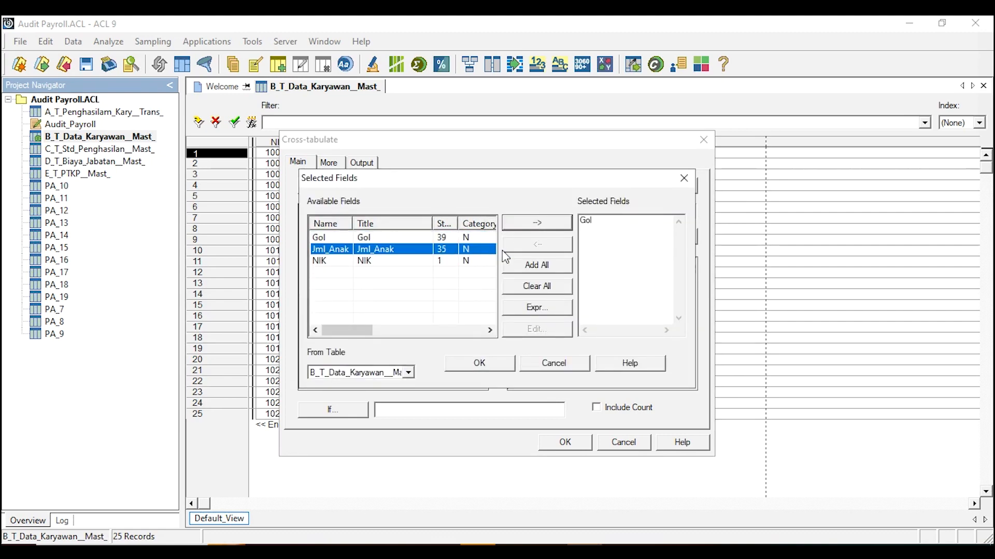
{"action": "left_click", "coordinate": [550, 228]}
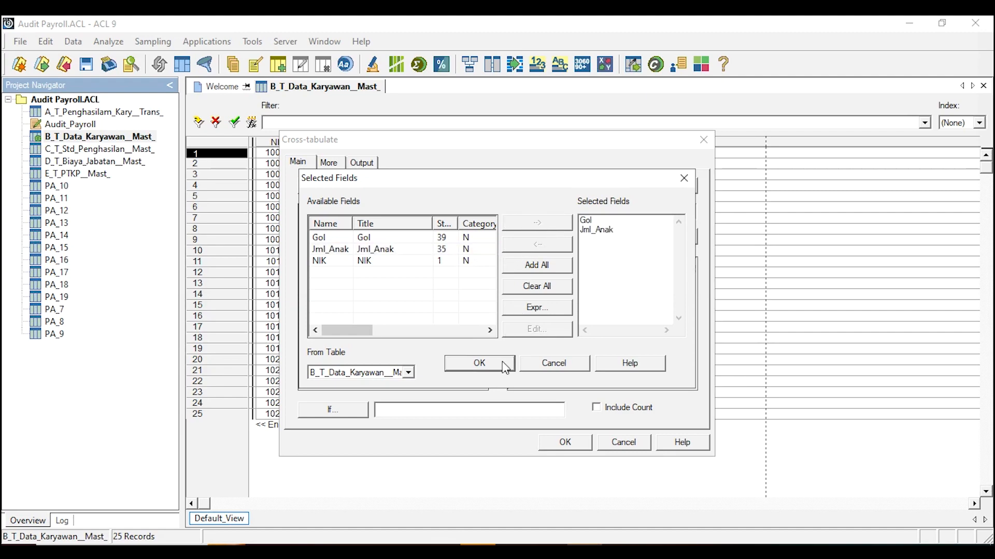
{"action": "left_click", "coordinate": [479, 363]}
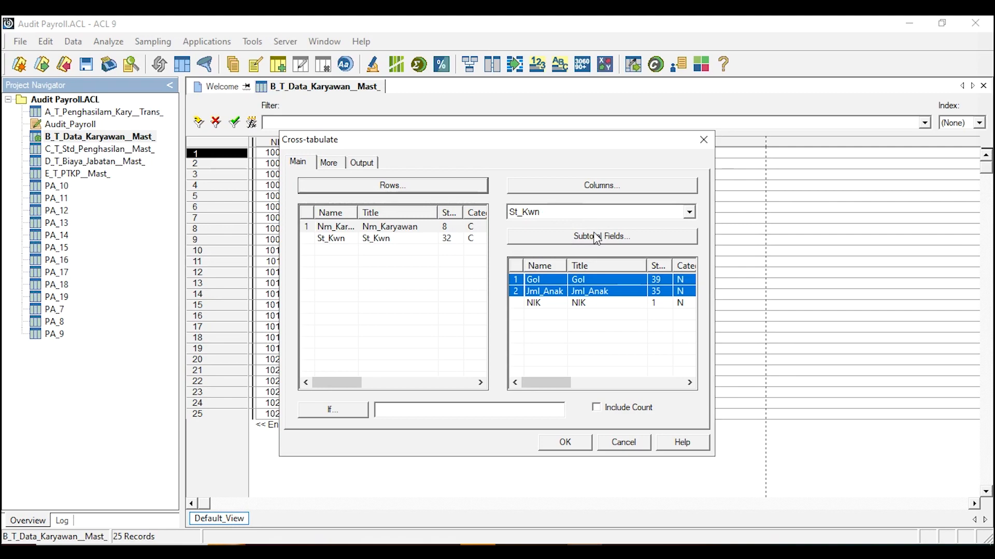
{"action": "left_click_drag", "start_coordinate": [554, 380], "coordinate": [570, 376]}
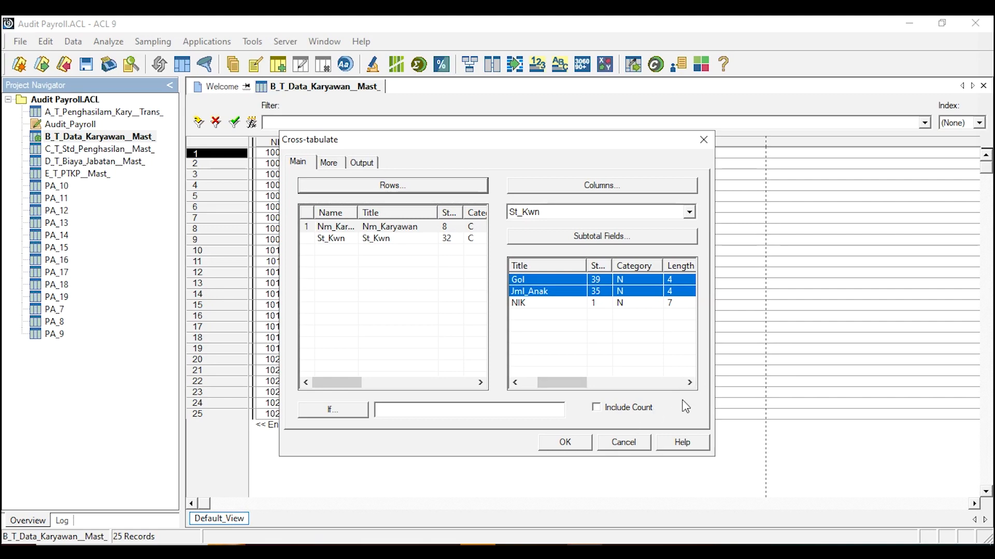
Step: Set the cross-tabulation's output to Screen and run it
{"action": "left_click", "coordinate": [578, 447]}
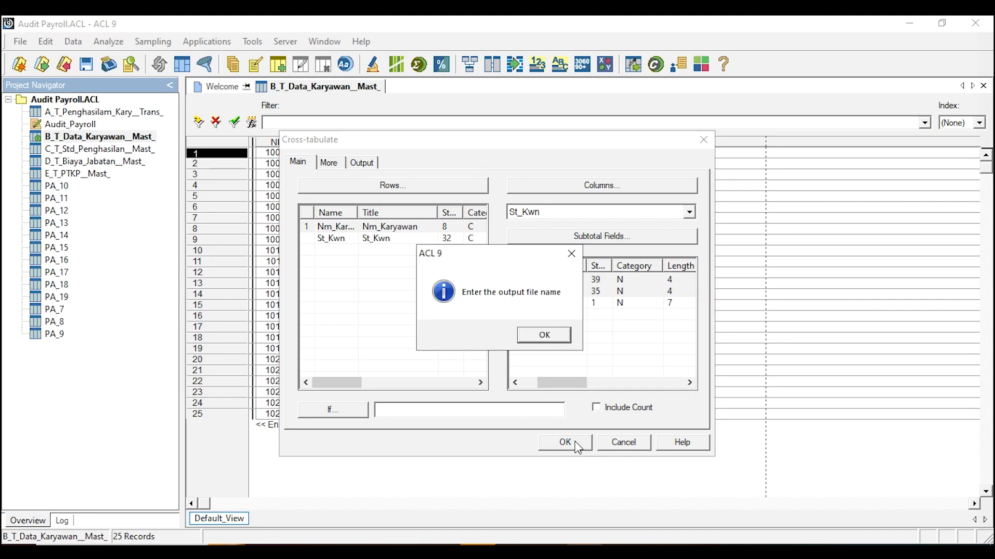
{"action": "left_click", "coordinate": [554, 338]}
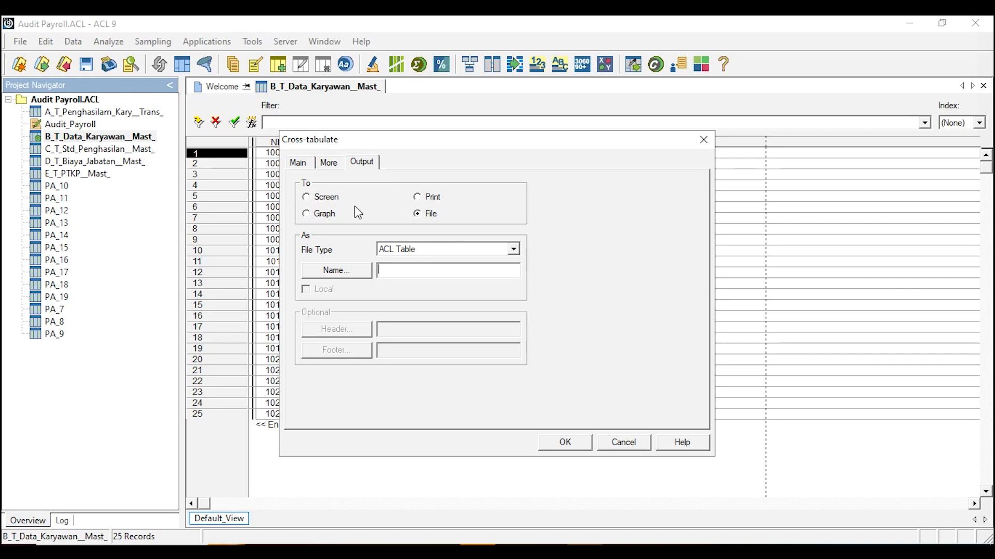
{"action": "left_click", "coordinate": [320, 201]}
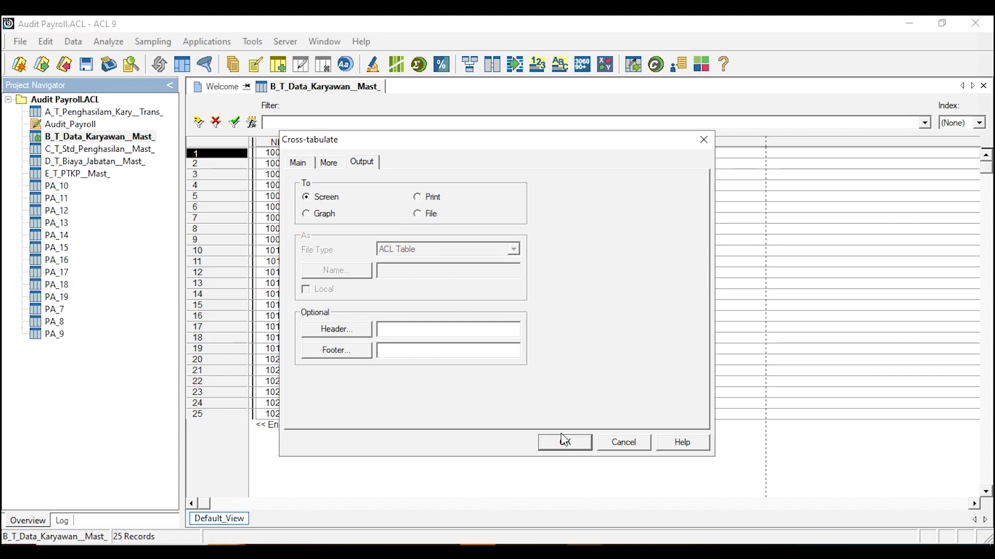
{"action": "left_click", "coordinate": [572, 447]}
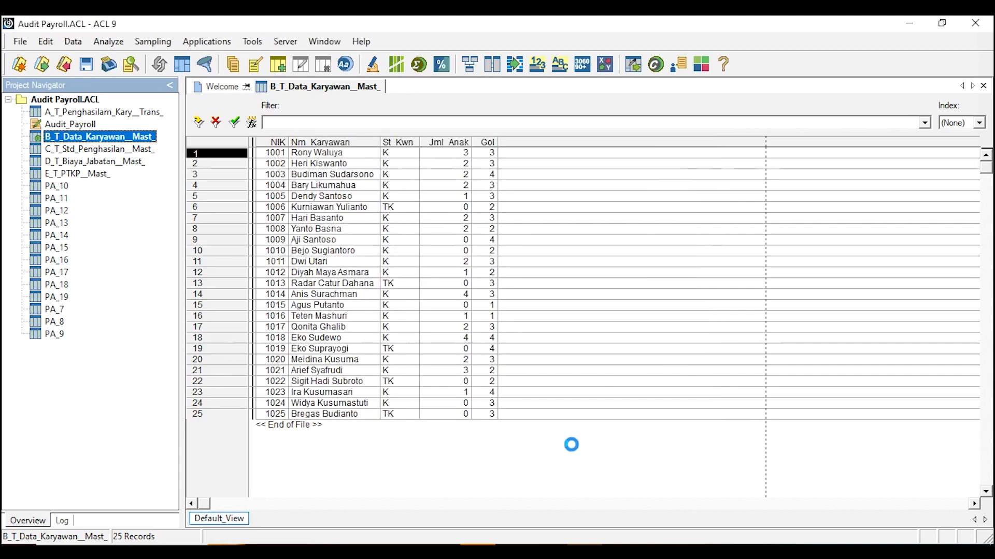